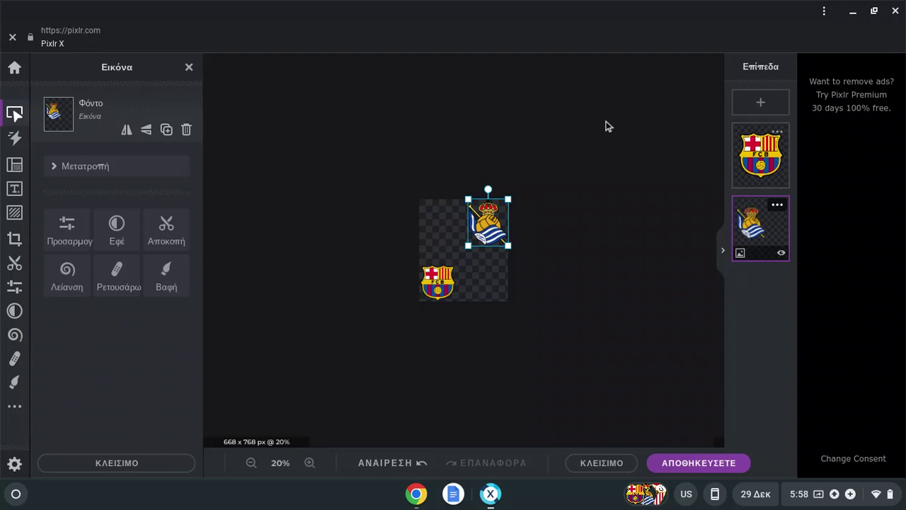
# Add the recent file "real madrid logo .png" to the canvas as a new image layer
pyautogui.click(760, 102)
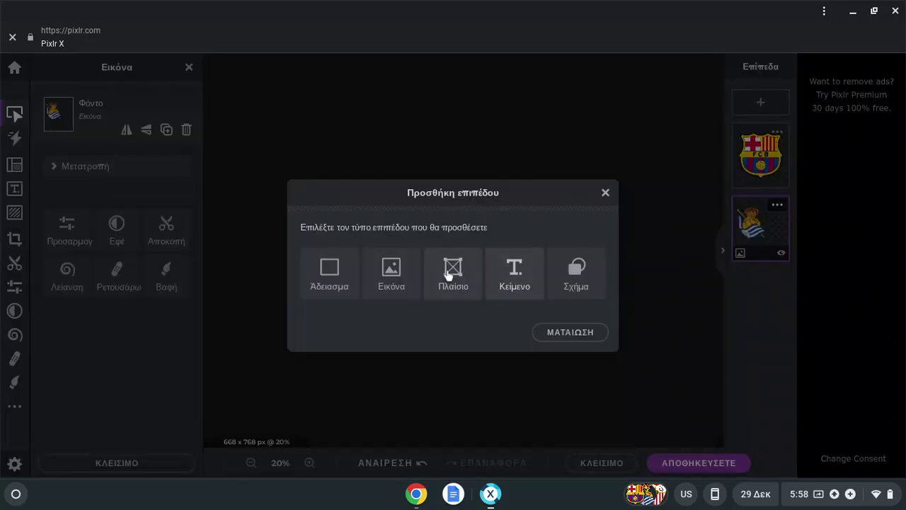
pyautogui.click(396, 267)
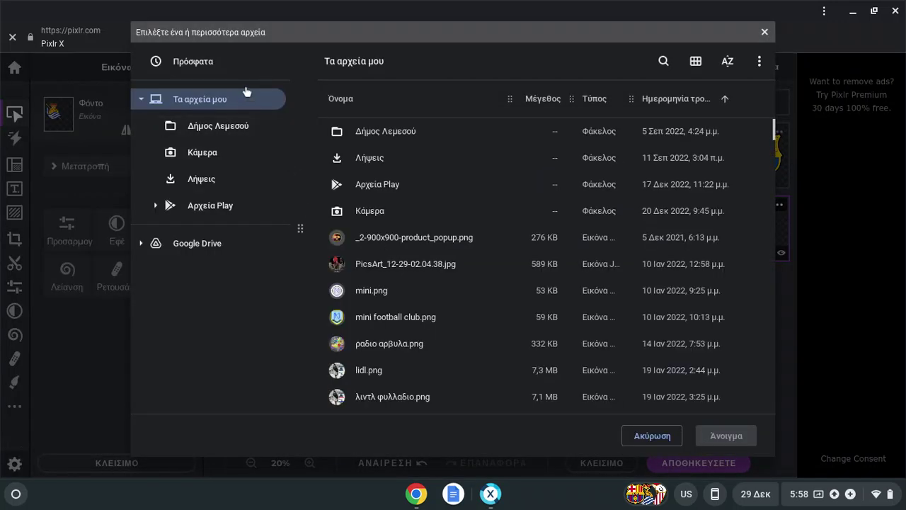
pyautogui.click(247, 69)
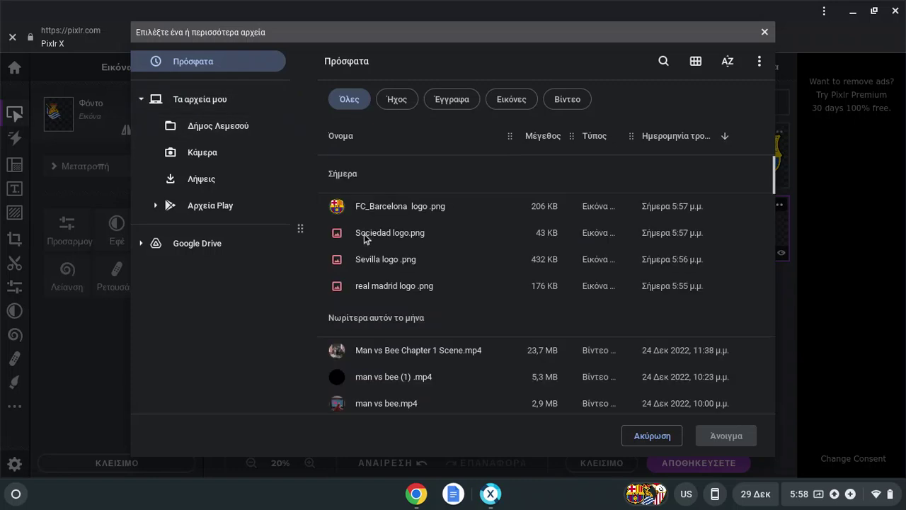
pyautogui.click(362, 286)
pyautogui.click(722, 438)
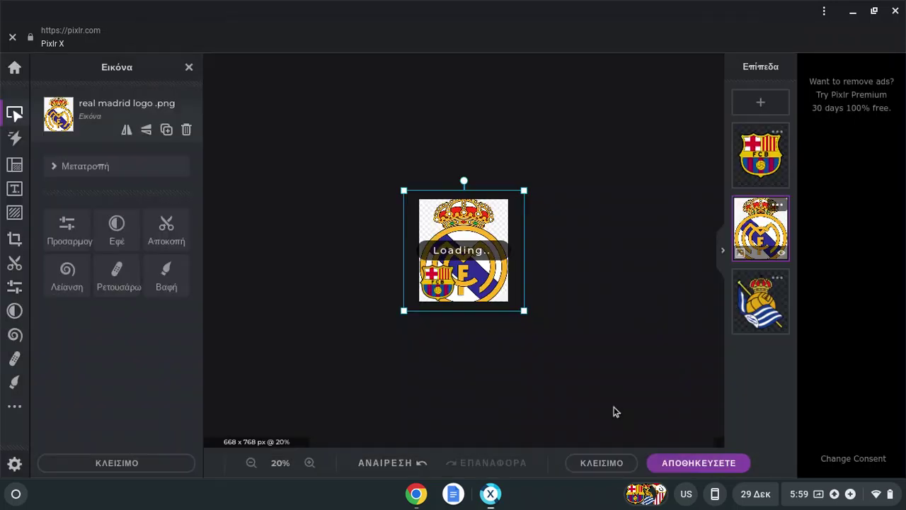
# Cut out the background around the Real Madrid crest with the magic wand in remove mode
pyautogui.click(175, 247)
pyautogui.click(98, 162)
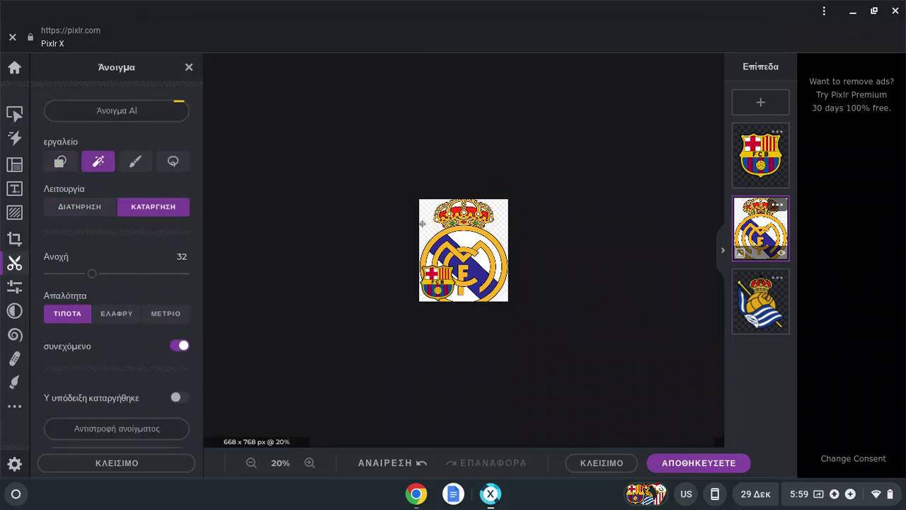
pyautogui.click(497, 227)
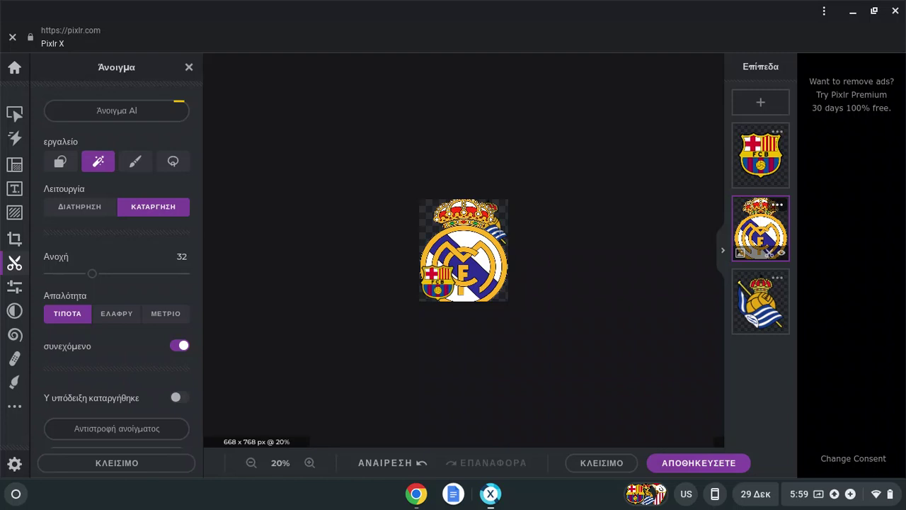
# Scale down the Real Madrid crest and fit it into the canvas's lower-right corner, beside the Barcelona crest
pyautogui.click(15, 113)
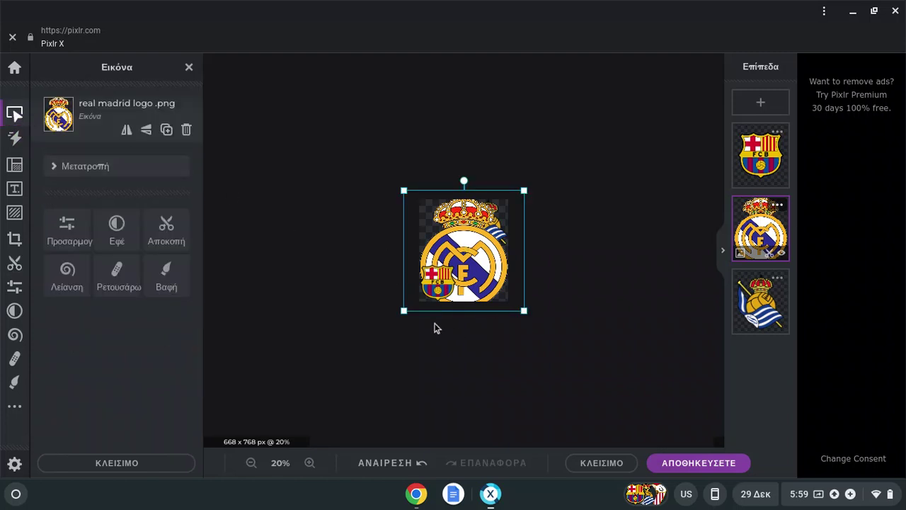
pyautogui.moveTo(403, 312); pyautogui.dragTo(487, 276)
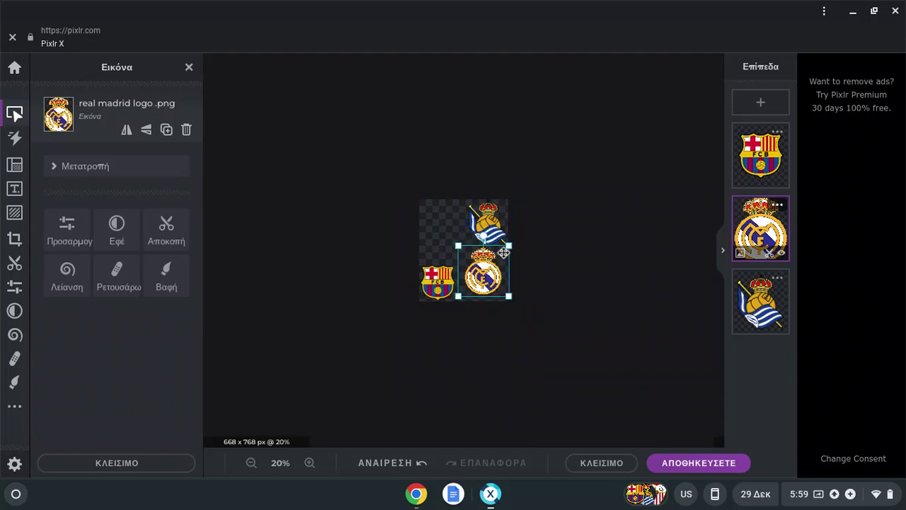
pyautogui.moveTo(508, 244); pyautogui.dragTo(484, 284)
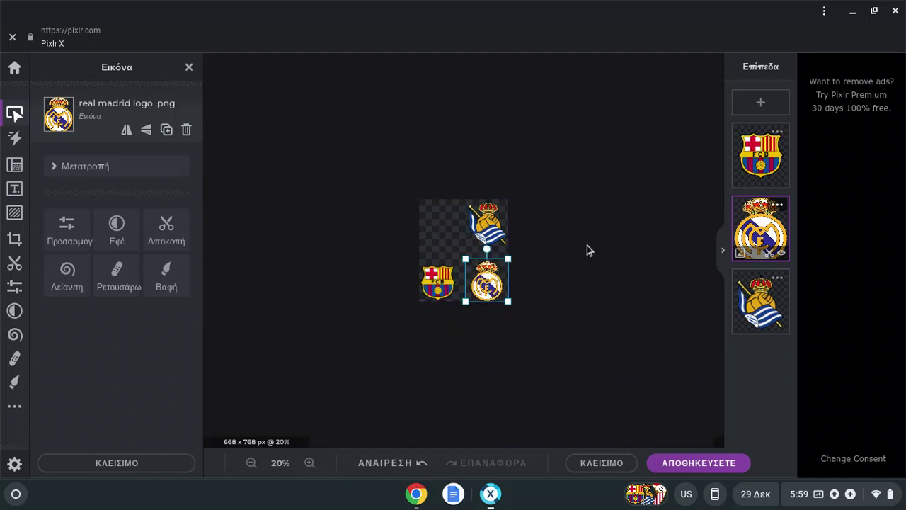
# Add the recent file "Sevilla logo .png" to the canvas as a new image layer
pyautogui.click(758, 105)
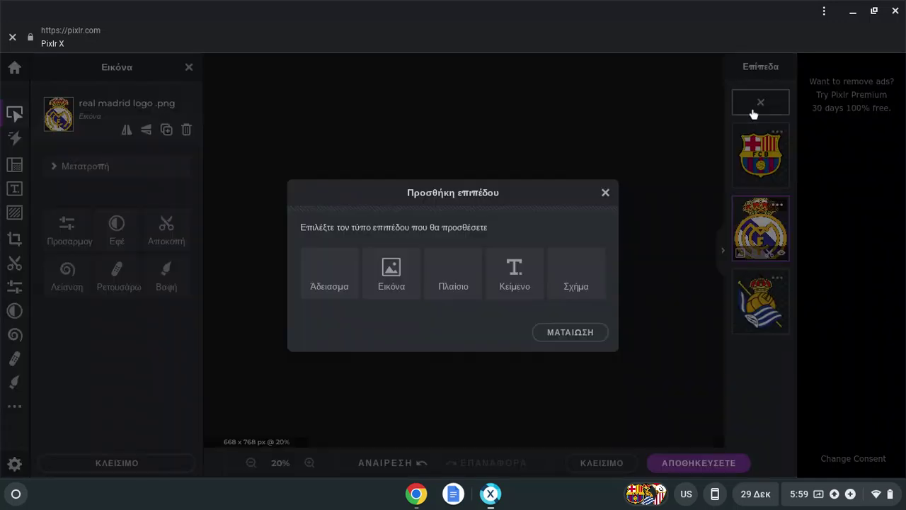
pyautogui.click(408, 285)
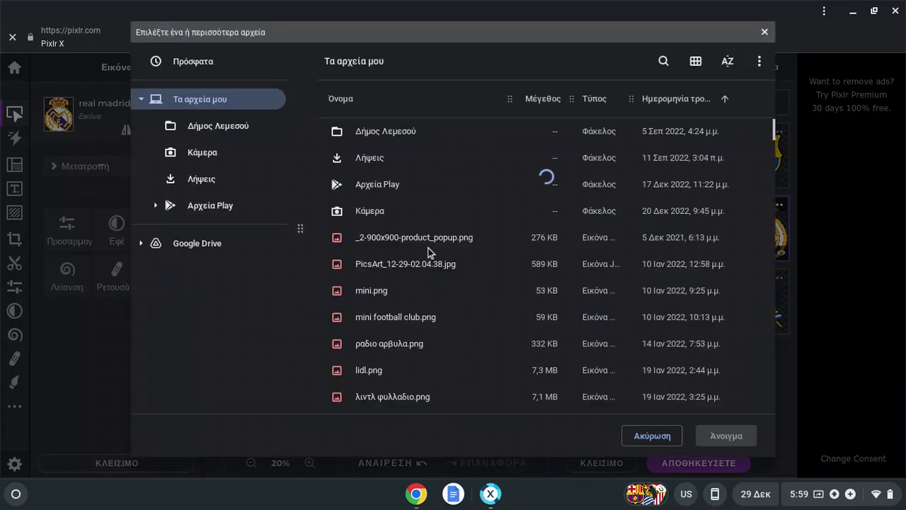
pyautogui.click(228, 67)
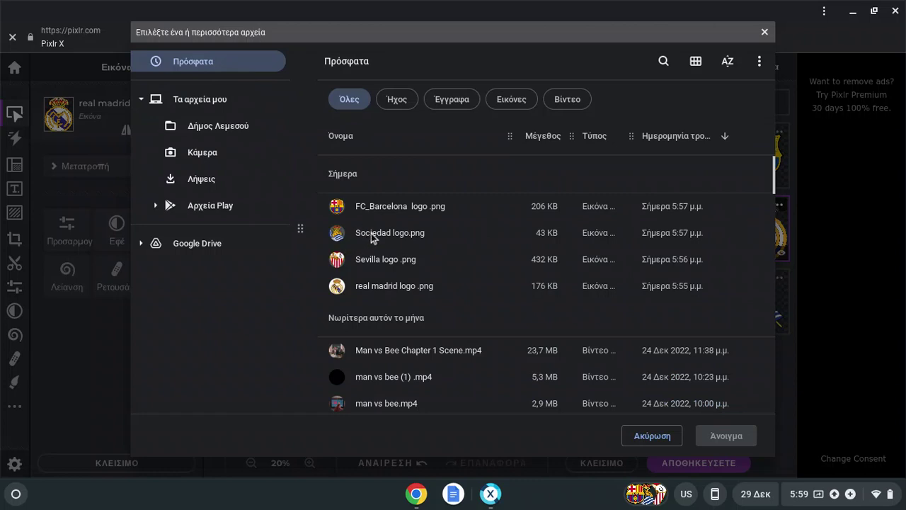
pyautogui.click(360, 260)
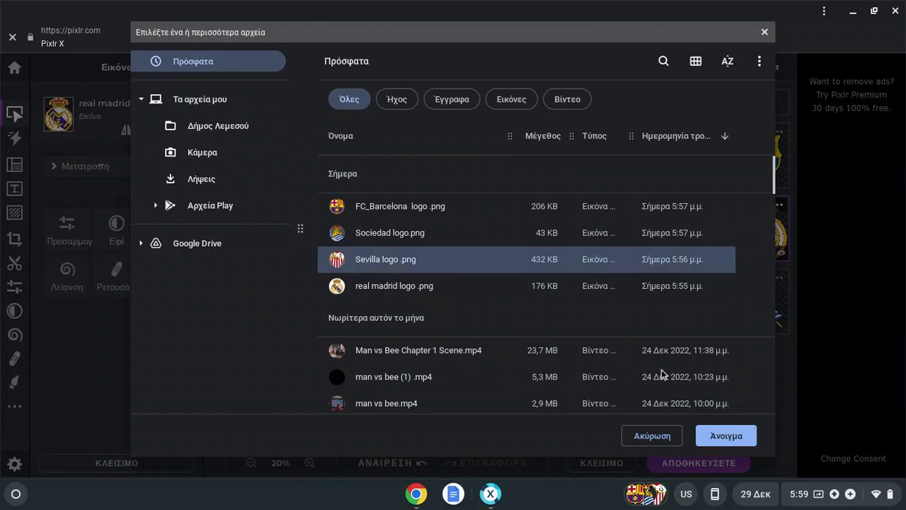
pyautogui.click(719, 435)
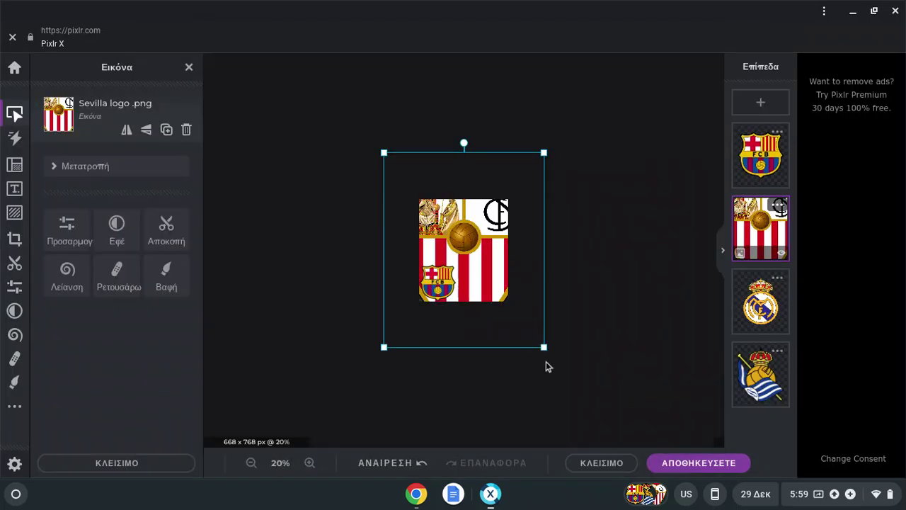
# Shrink the Sevilla crest and place it in the canvas's upper-left corner, above the Barcelona crest
pyautogui.moveTo(544, 350); pyautogui.dragTo(438, 265)
pyautogui.moveTo(407, 208); pyautogui.dragTo(433, 228)
pyautogui.moveTo(411, 173); pyautogui.dragTo(436, 213)
pyautogui.scroll(1, 530, 251)
pyautogui.scroll(3, 530, 252)
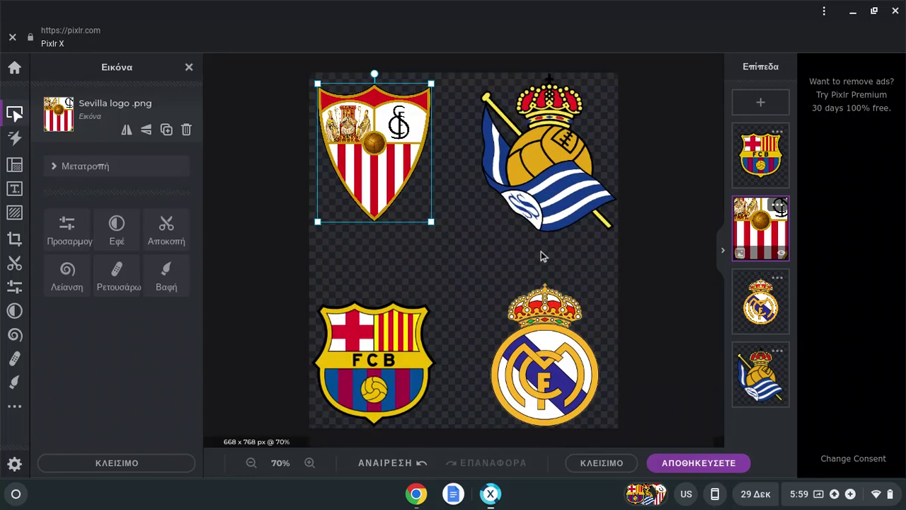
# Shift the Real Sociedad crest slightly to the left within the canvas's upper-right area
pyautogui.click(541, 200)
pyautogui.moveTo(539, 200); pyautogui.dragTo(535, 194)
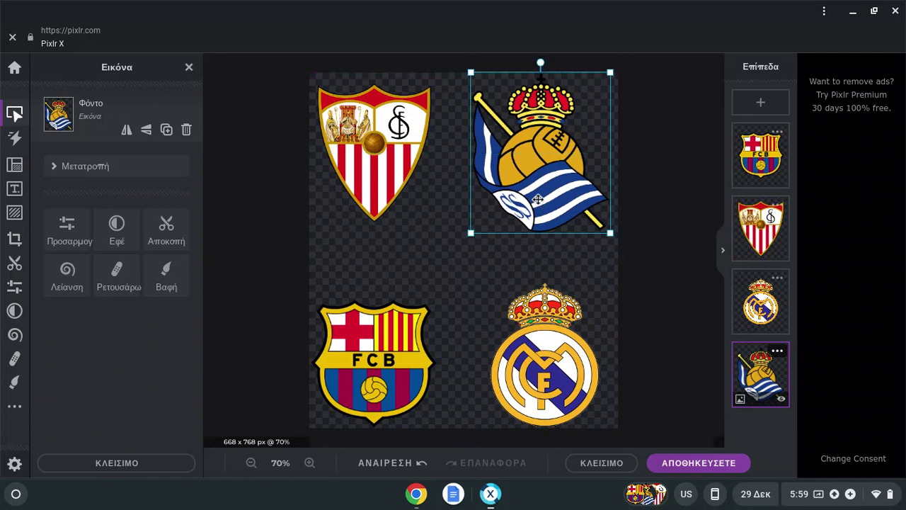
pyautogui.click(570, 343)
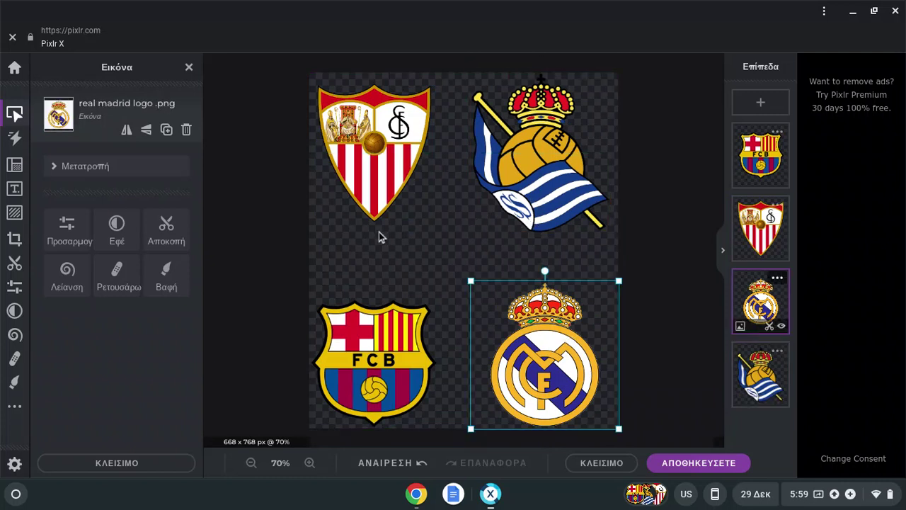
pyautogui.click(400, 352)
# Reorder the Real Madrid layer beneath the Real Sociedad layer and place its crest behind the Real Sociedad crest
pyautogui.moveTo(542, 336); pyautogui.dragTo(542, 331)
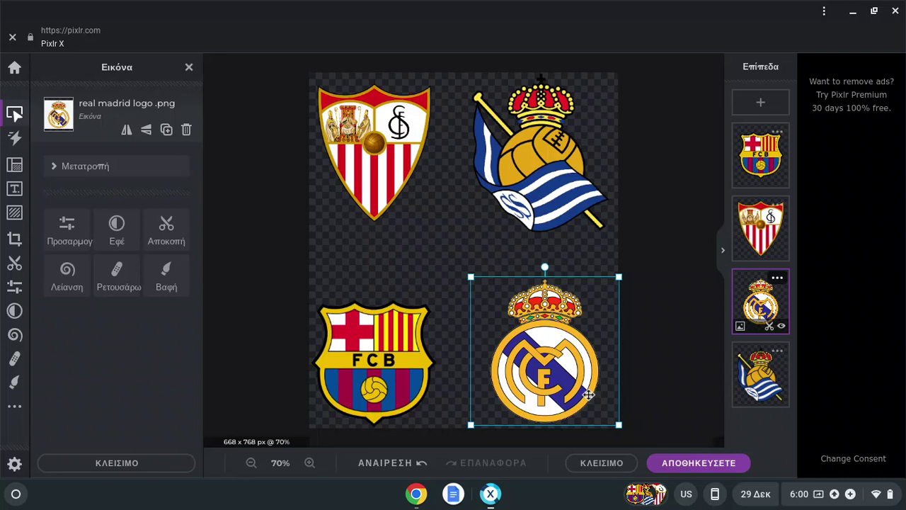
pyautogui.moveTo(589, 394); pyautogui.dragTo(578, 362)
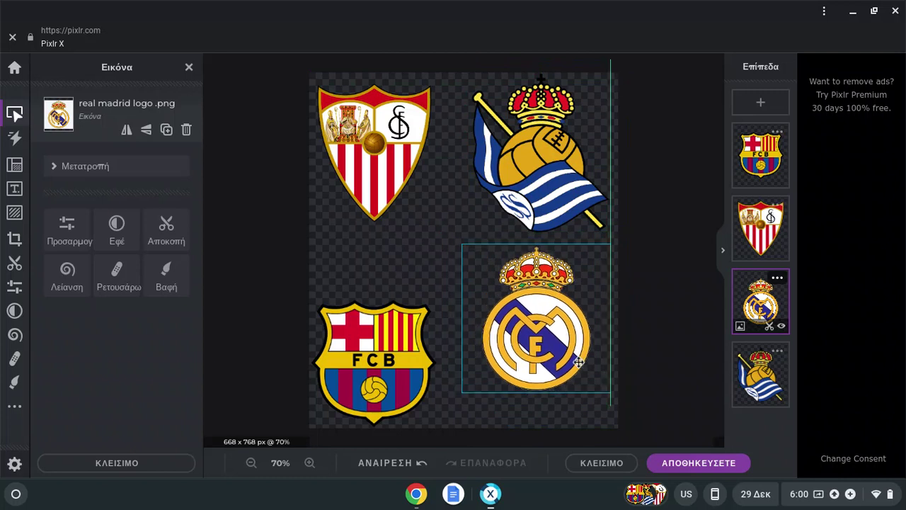
pyautogui.moveTo(763, 307); pyautogui.dragTo(761, 375)
pyautogui.moveTo(538, 341); pyautogui.dragTo(551, 162)
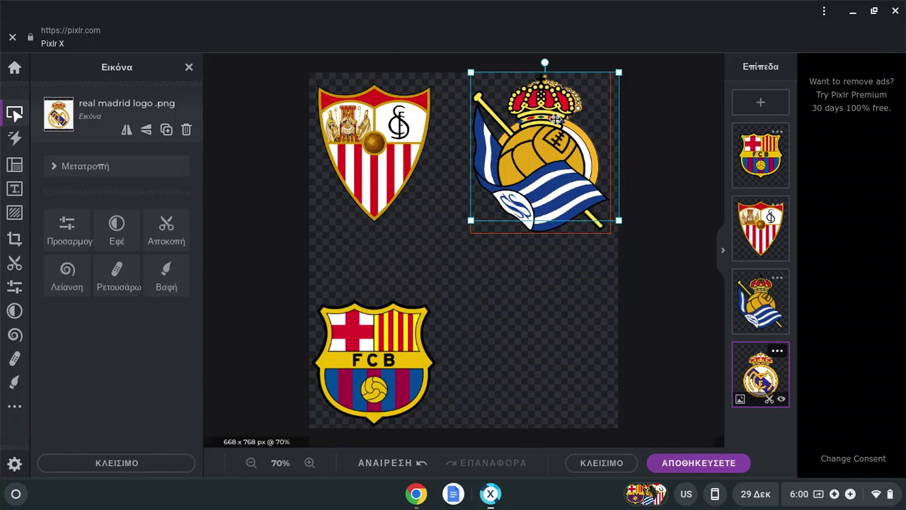
# Move the Real Madrid crest back below the Real Sociedad crest and adjust its position in the lower-right area
pyautogui.moveTo(617, 81); pyautogui.dragTo(587, 318)
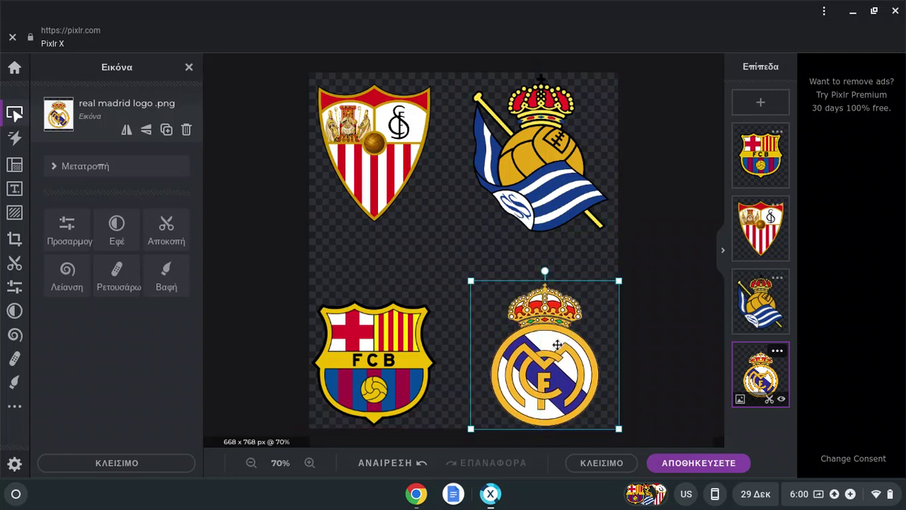
pyautogui.moveTo(557, 345)
pyautogui.mouseDown()
pyautogui.moveTo(561, 324)
pyautogui.moveTo(543, 345)
pyautogui.mouseUp()
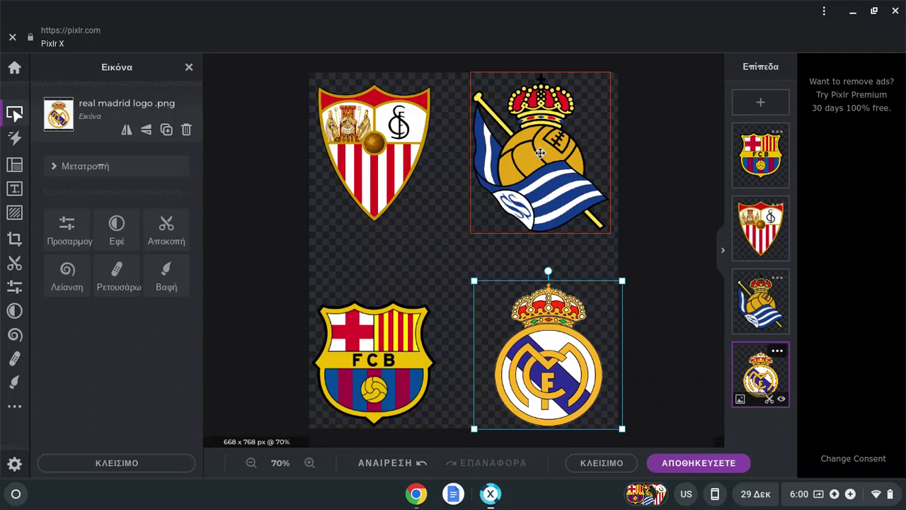
pyautogui.moveTo(542, 373); pyautogui.dragTo(535, 345)
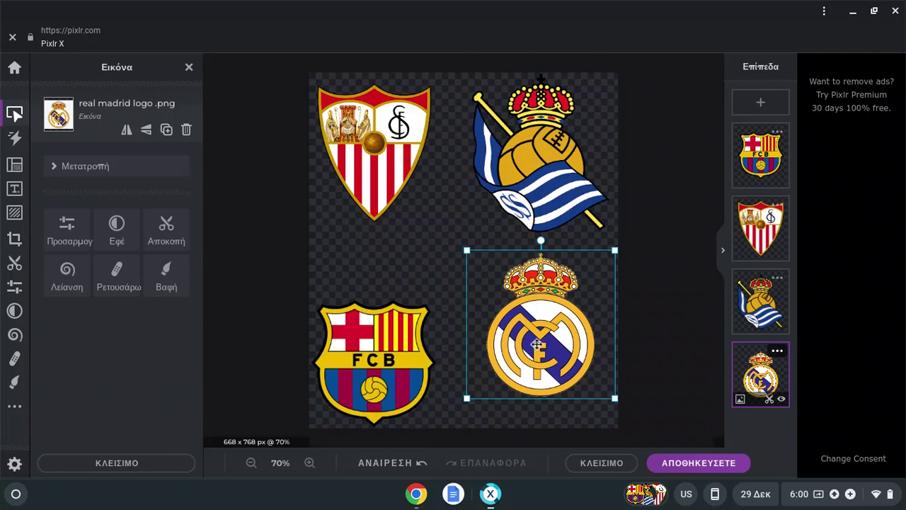
pyautogui.moveTo(546, 296); pyautogui.dragTo(554, 318)
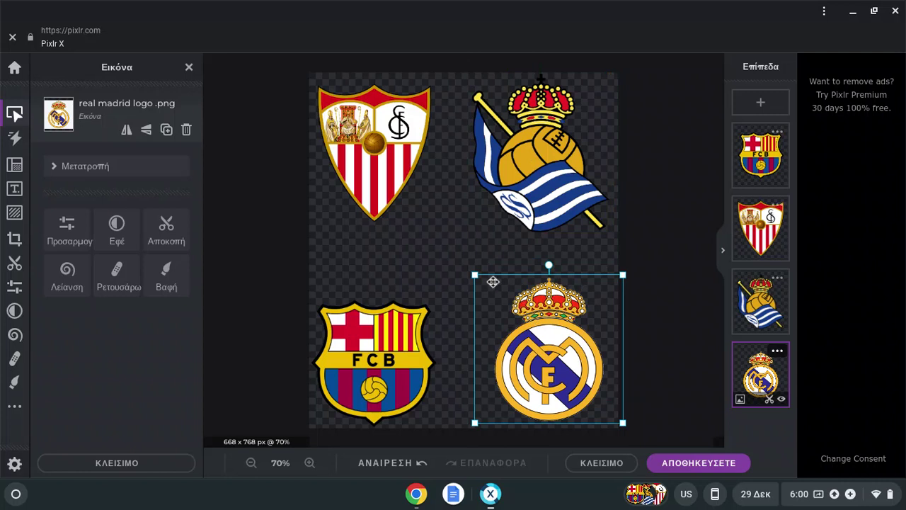
# Remove the orange ball panels from the Real Sociedad crest with the magic wand cutout
pyautogui.click(517, 185)
pyautogui.click(160, 240)
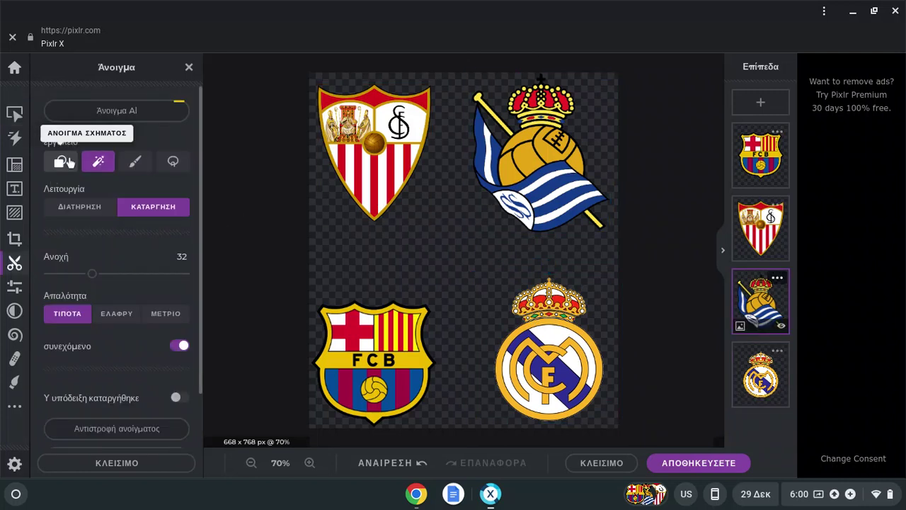
pyautogui.click(508, 176)
pyautogui.click(521, 167)
pyautogui.click(544, 155)
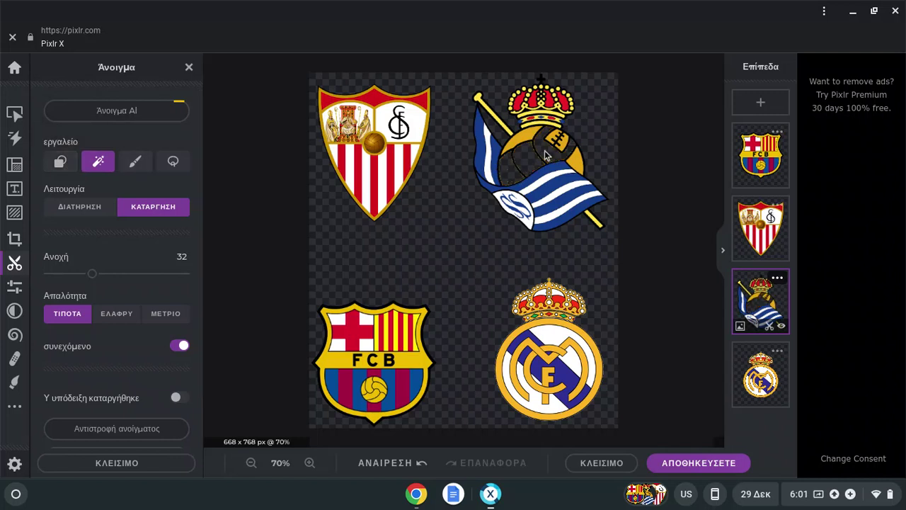
pyautogui.click(575, 163)
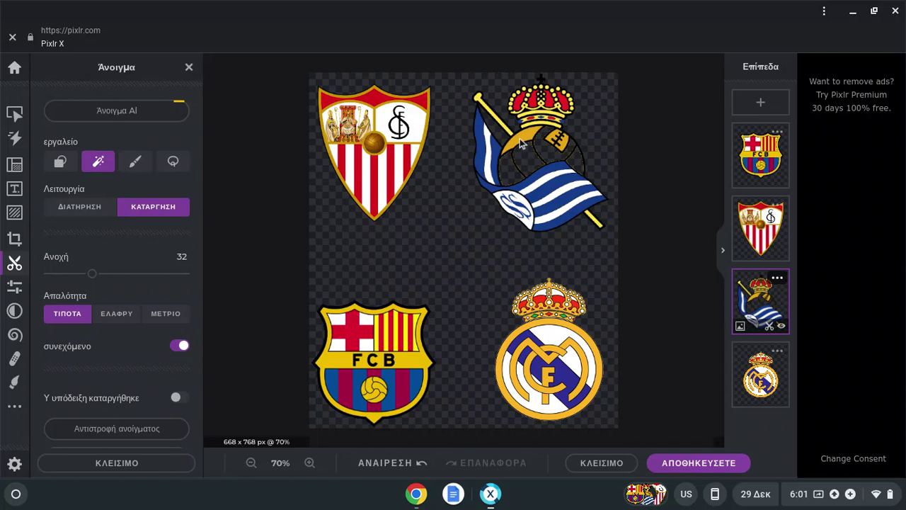
pyautogui.click(555, 140)
pyautogui.click(566, 144)
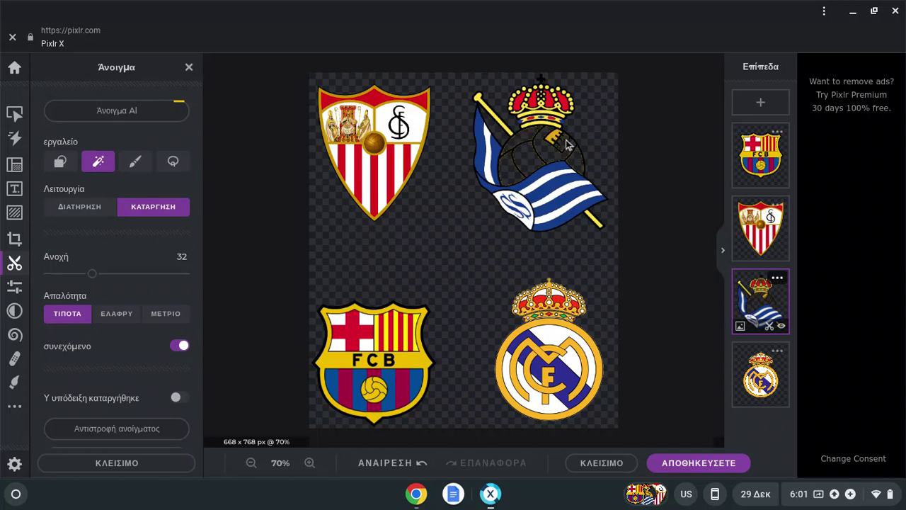
pyautogui.click(556, 141)
# Erase part of the leftover ball outlines in the Real Sociedad crest with a circular shape cutout
pyautogui.click(60, 161)
pyautogui.click(116, 274)
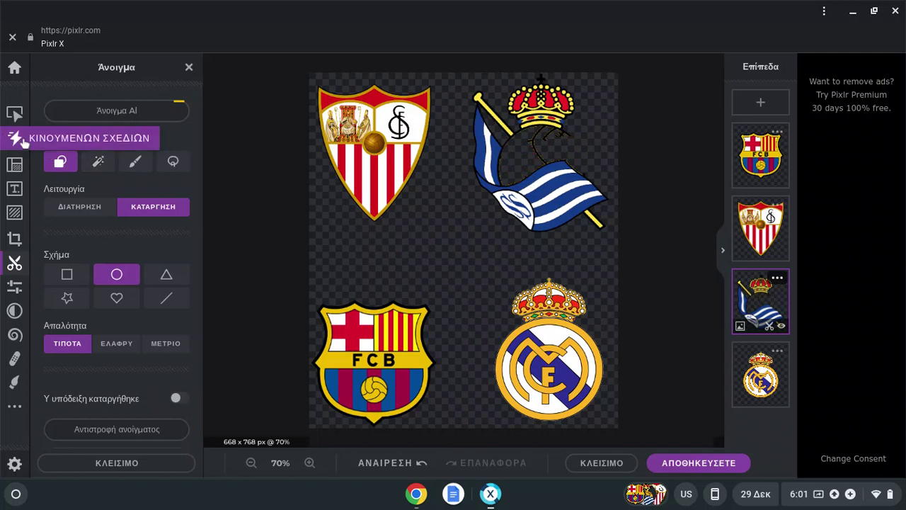
# Turn on a white page background and bring the Real Sociedad crest into close view
pyautogui.click(15, 164)
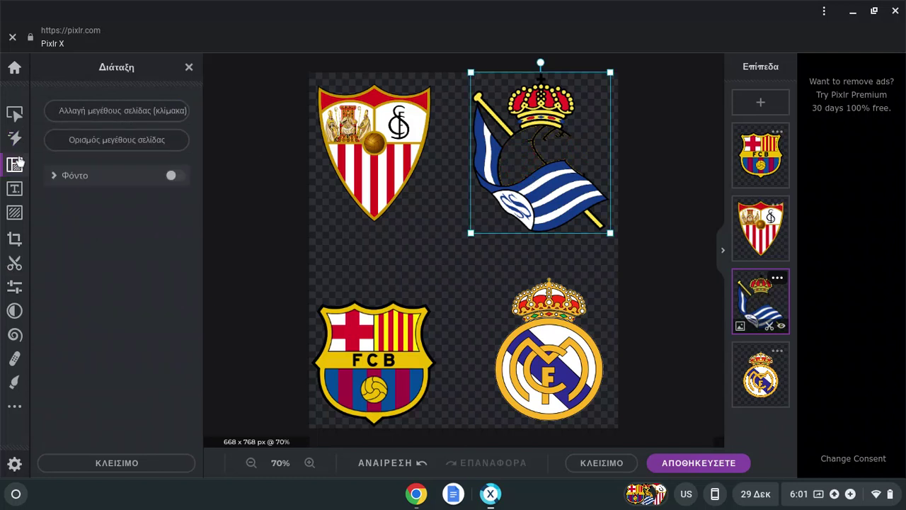
pyautogui.click(176, 175)
pyautogui.scroll(1, 583, 158)
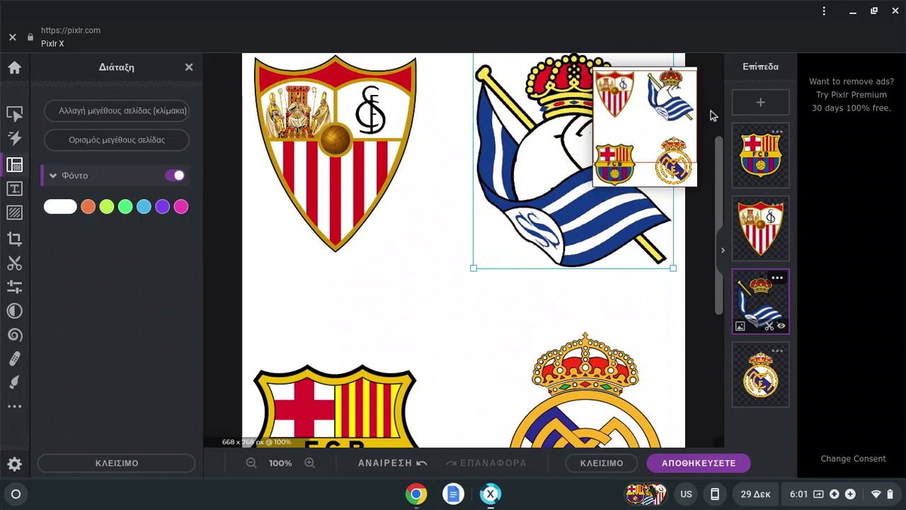
pyautogui.moveTo(660, 94); pyautogui.dragTo(658, 76)
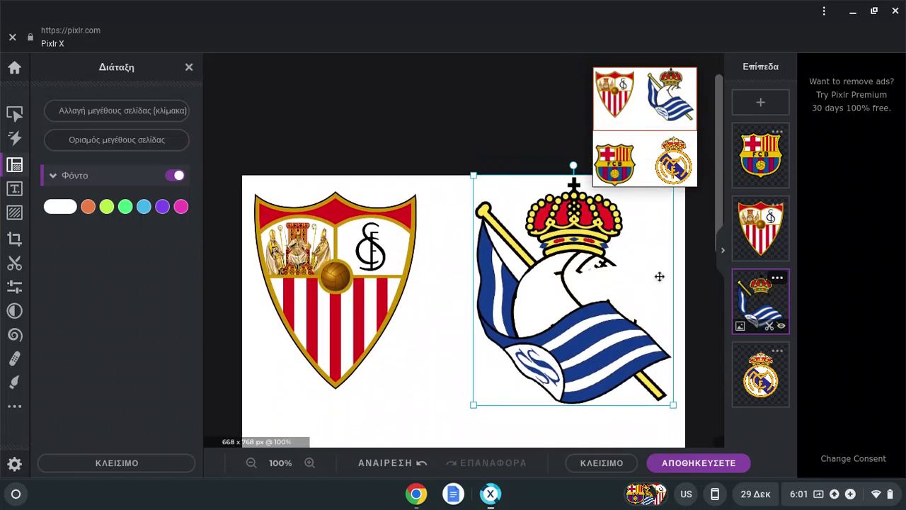
# Erase the leftover ball outlines below the crown of the Real Sociedad crest with the circular shape cutout
pyautogui.click(15, 112)
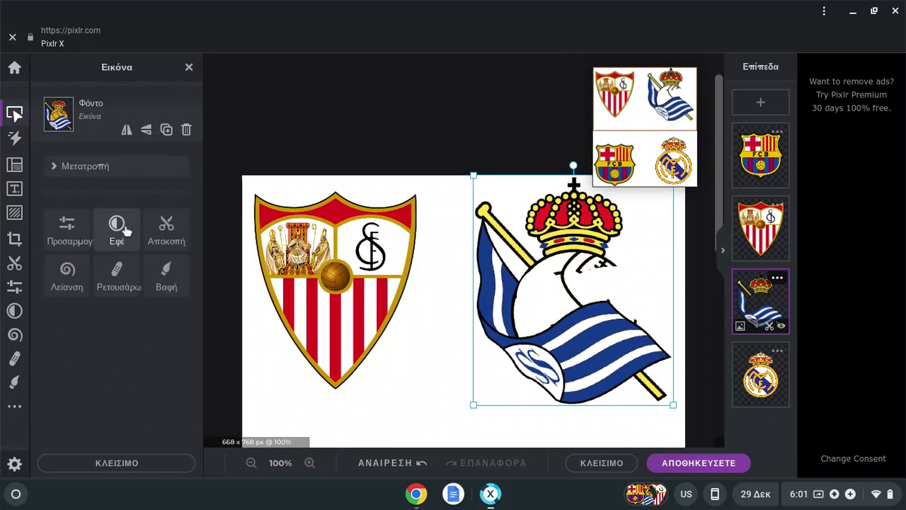
pyautogui.click(169, 231)
pyautogui.moveTo(646, 311); pyautogui.dragTo(630, 327)
pyautogui.moveTo(627, 263); pyautogui.dragTo(602, 306)
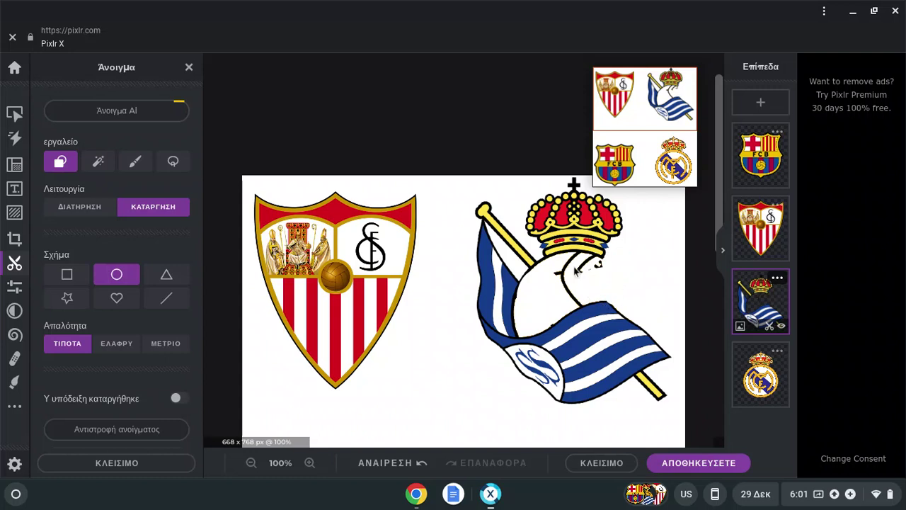
pyautogui.moveTo(547, 266)
pyautogui.mouseDown()
pyautogui.moveTo(586, 290)
pyautogui.moveTo(597, 313)
pyautogui.moveTo(587, 299)
pyautogui.mouseUp()
pyautogui.moveTo(589, 268); pyautogui.dragTo(598, 282)
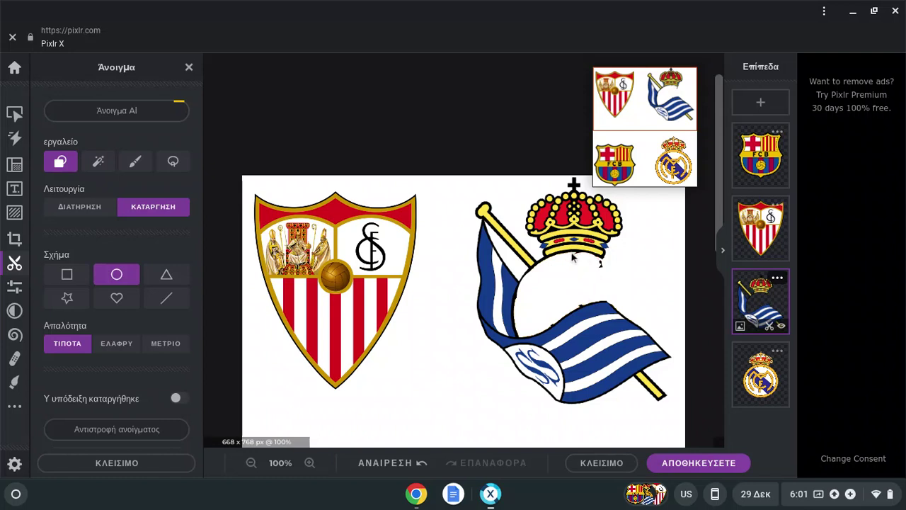
# Undo the last circular cut and remove the remaining outline fragments inside the Real Sociedad crest
pyautogui.click(418, 461)
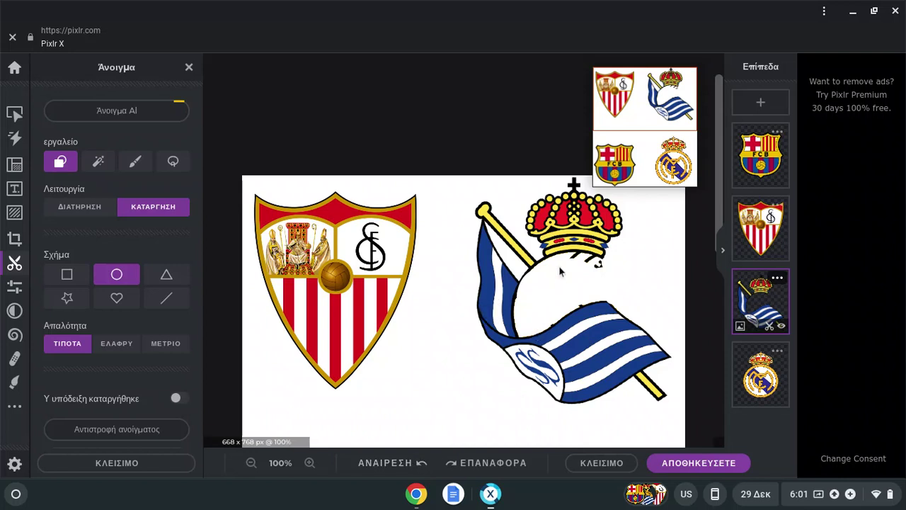
pyautogui.moveTo(557, 257)
pyautogui.mouseDown()
pyautogui.moveTo(608, 280)
pyautogui.moveTo(586, 266)
pyautogui.moveTo(593, 310)
pyautogui.mouseUp()
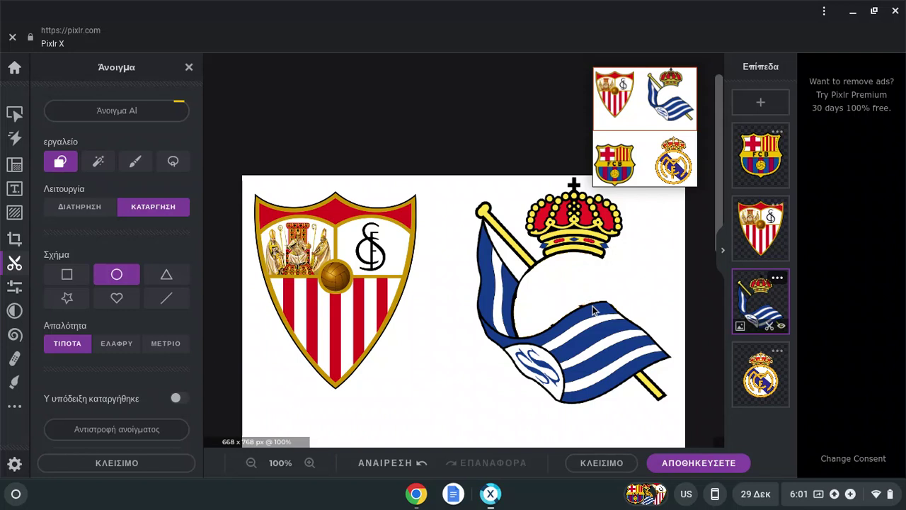
pyautogui.moveTo(572, 289); pyautogui.dragTo(590, 310)
pyautogui.moveTo(578, 301); pyautogui.dragTo(559, 331)
# Place the Real Madrid crest behind the Real Sociedad crest at a slightly smaller size, and move the Sevilla crest up to the canvas's upper edge
pyautogui.scroll(-3, 639, 238)
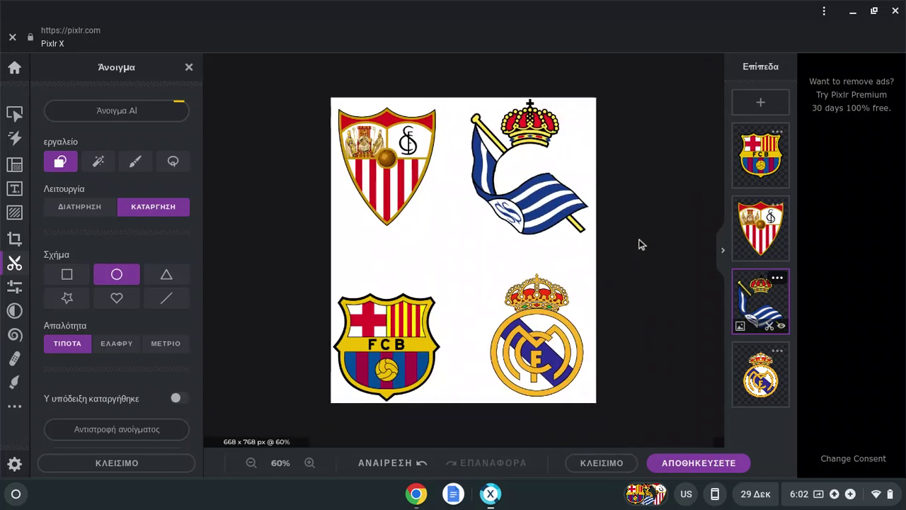
pyautogui.click(14, 113)
pyautogui.click(495, 311)
pyautogui.moveTo(510, 318); pyautogui.dragTo(498, 170)
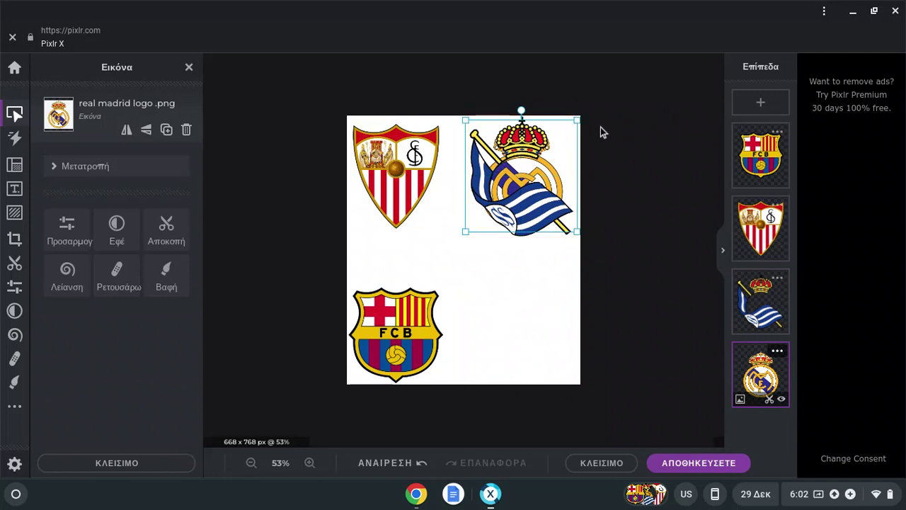
pyautogui.moveTo(577, 120); pyautogui.dragTo(577, 121)
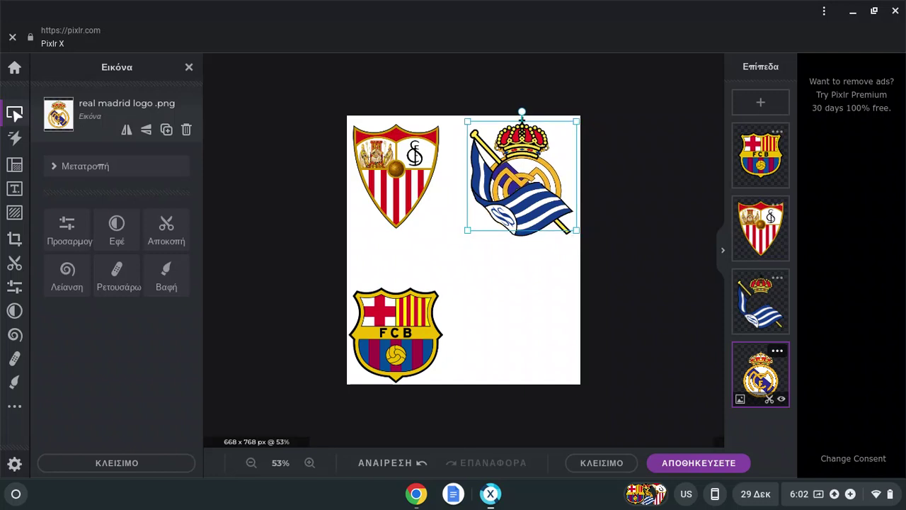
pyautogui.click(641, 157)
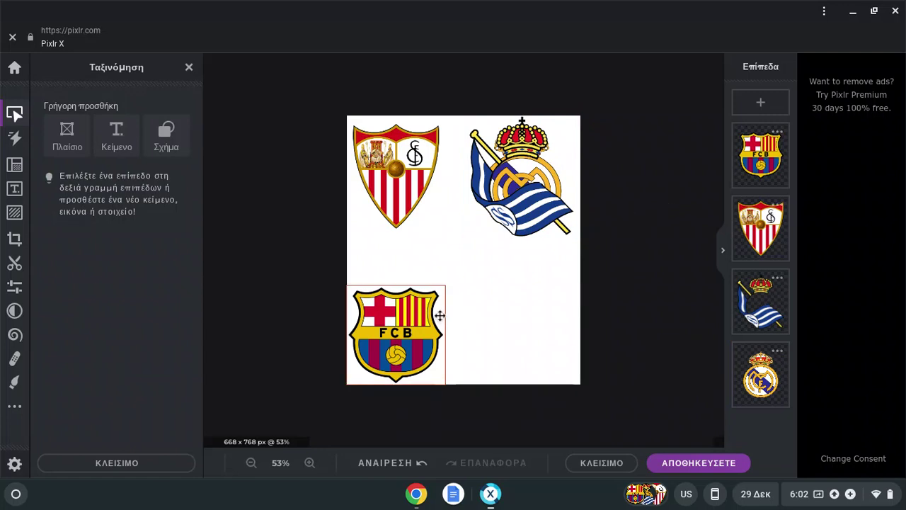
pyautogui.moveTo(398, 162)
pyautogui.mouseDown()
pyautogui.moveTo(407, 177)
pyautogui.moveTo(400, 151)
pyautogui.mouseUp()
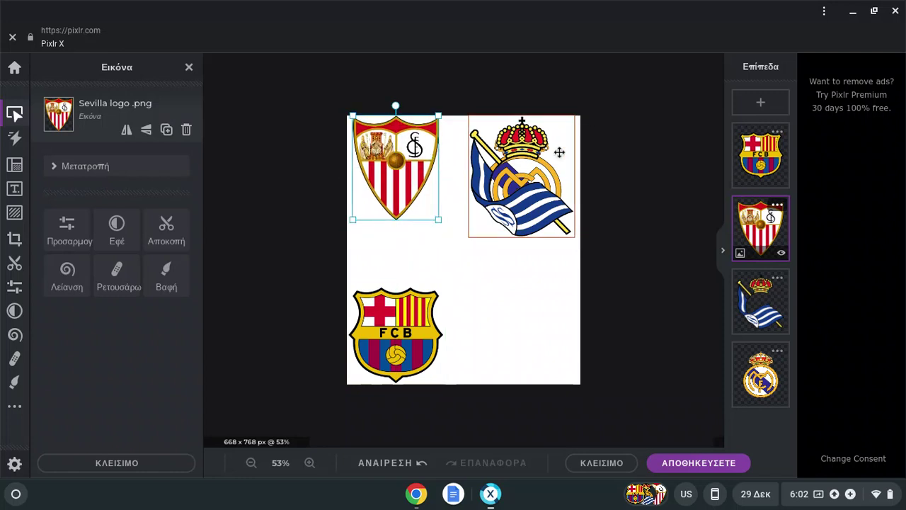
# Undo a trial rectangular cutout of the Real Sociedad crown and remove the Real Madrid crest's crown with the same shape instead
pyautogui.click(570, 158)
pyautogui.click(167, 221)
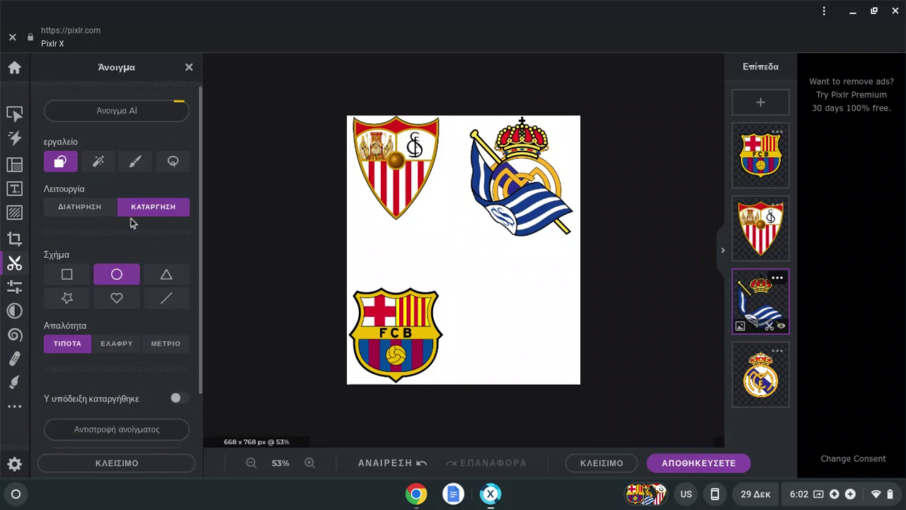
pyautogui.click(62, 276)
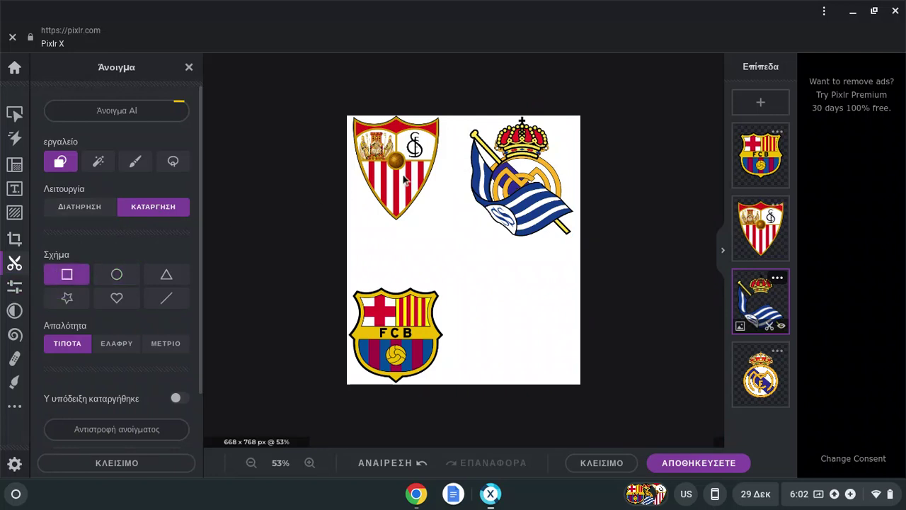
pyautogui.moveTo(485, 114); pyautogui.dragTo(559, 154)
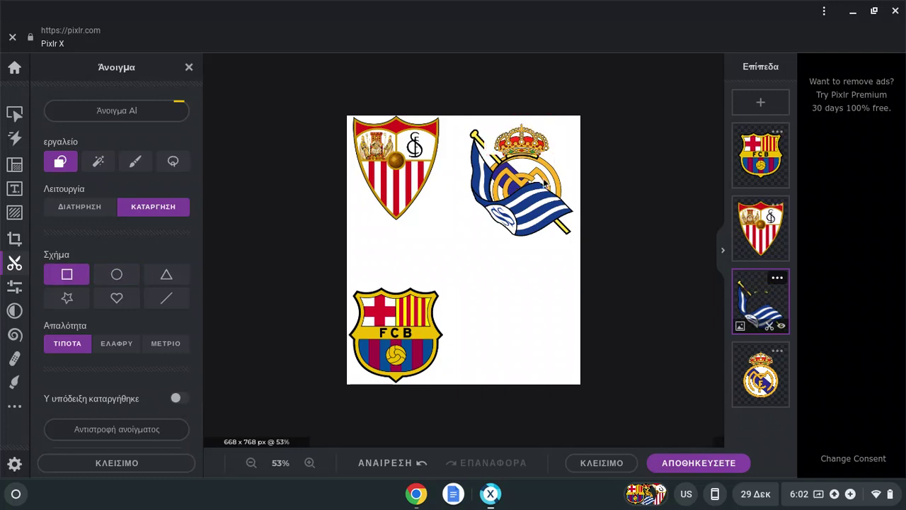
pyautogui.click(417, 464)
pyautogui.click(760, 363)
pyautogui.moveTo(485, 127); pyautogui.dragTo(555, 154)
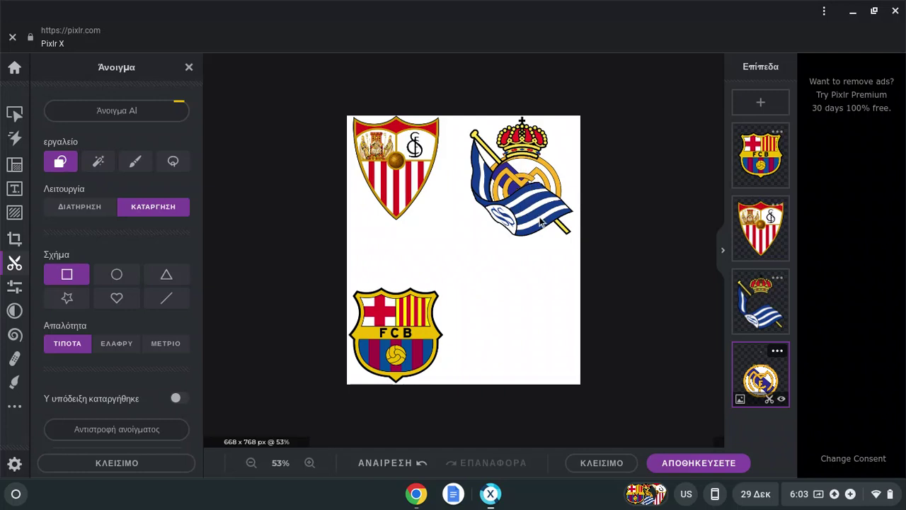
pyautogui.scroll(2, 541, 222)
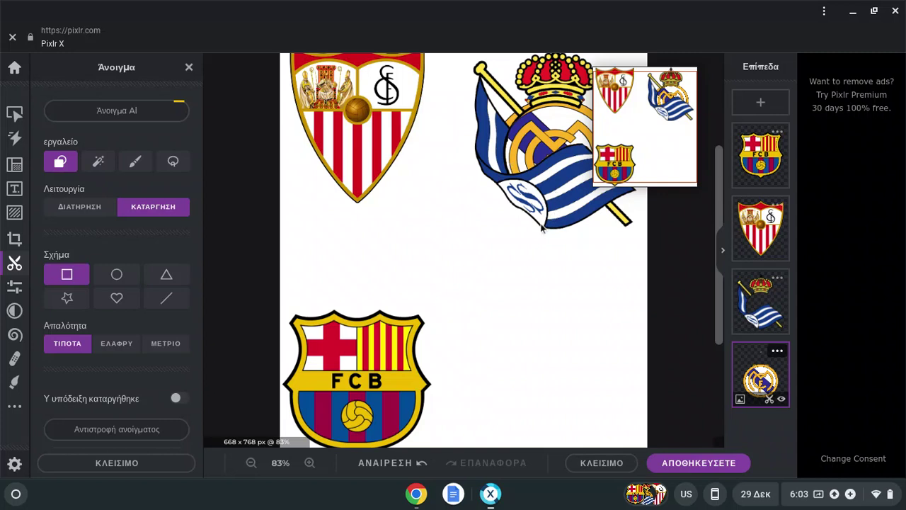
pyautogui.scroll(-3, 535, 233)
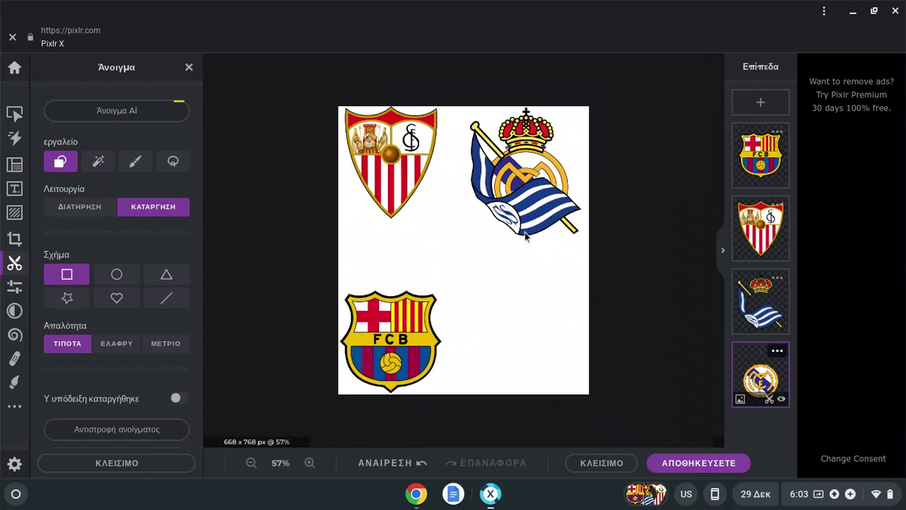
pyautogui.scroll(3, 538, 226)
pyautogui.scroll(2, 555, 194)
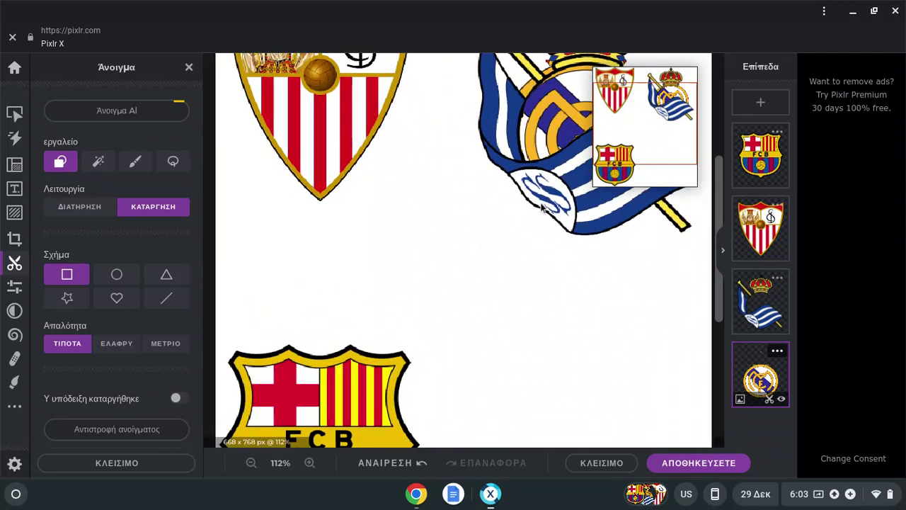
pyautogui.scroll(-3, 557, 199)
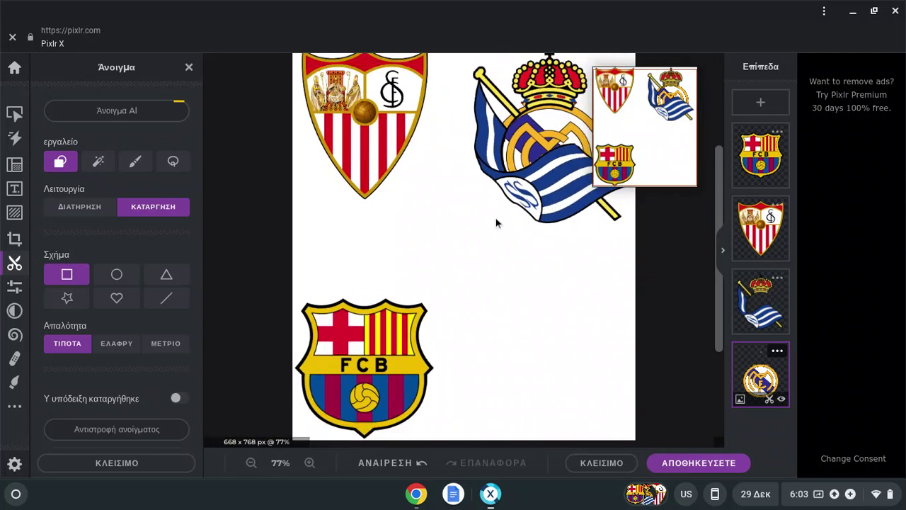
# Set up a circle drawing shape with white fill #FFFFFF, try it over the Real Madrid crest, and undo that circle
pyautogui.click(15, 382)
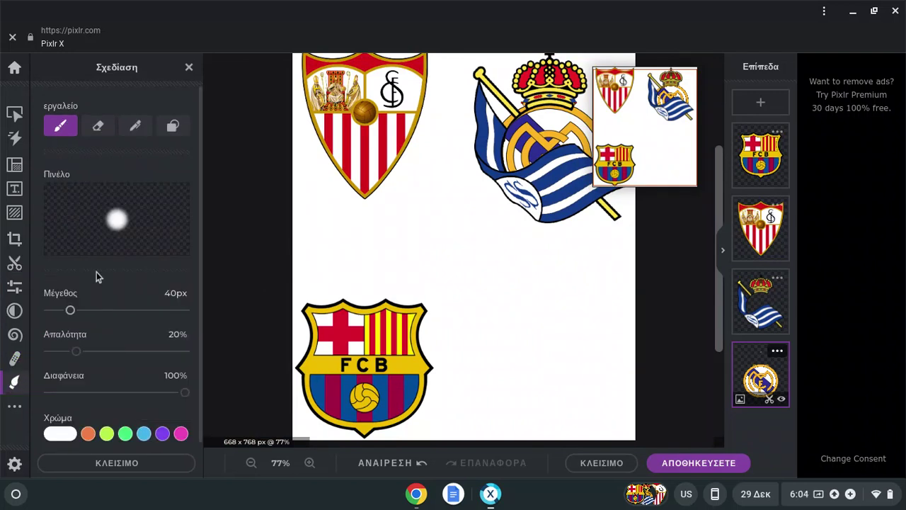
pyautogui.click(173, 126)
pyautogui.click(130, 198)
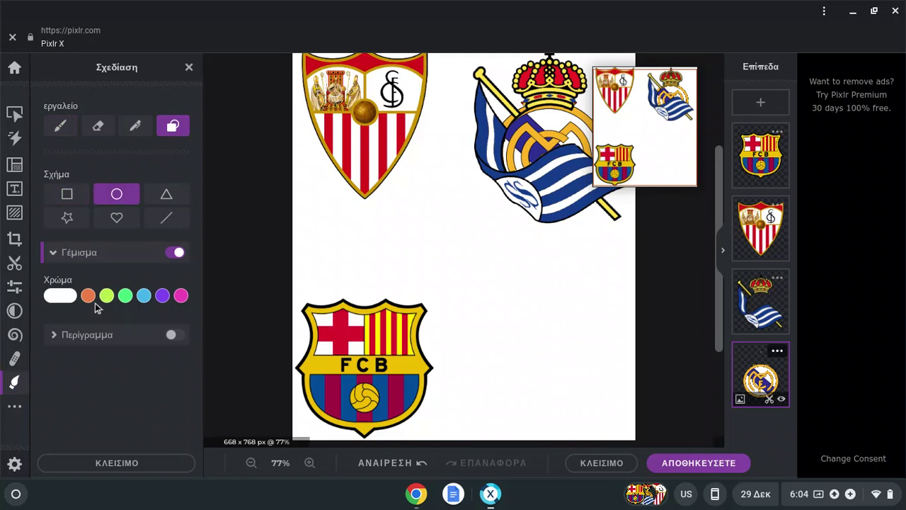
pyautogui.click(60, 296)
pyautogui.moveTo(543, 142)
pyautogui.mouseDown()
pyautogui.moveTo(517, 178)
pyautogui.moveTo(501, 182)
pyautogui.mouseUp()
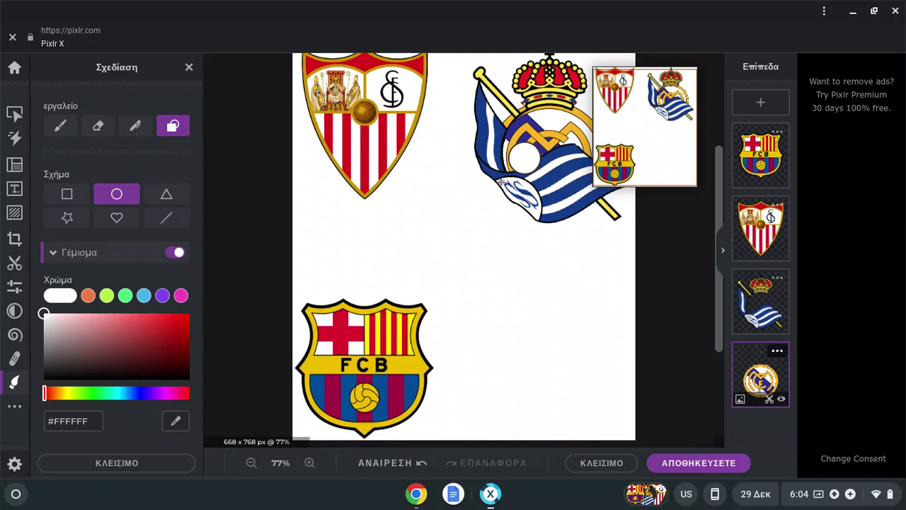
pyautogui.hotkey('ctrl', 'z')
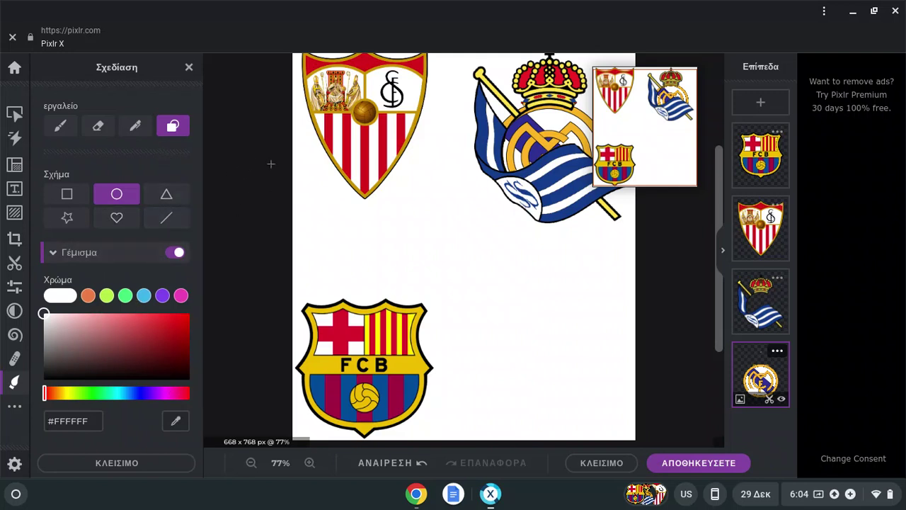
# Cover the blue monogram on the Real Sociedad flag's white corner with white filled circles, undoing and redrawing one of them
pyautogui.click(770, 305)
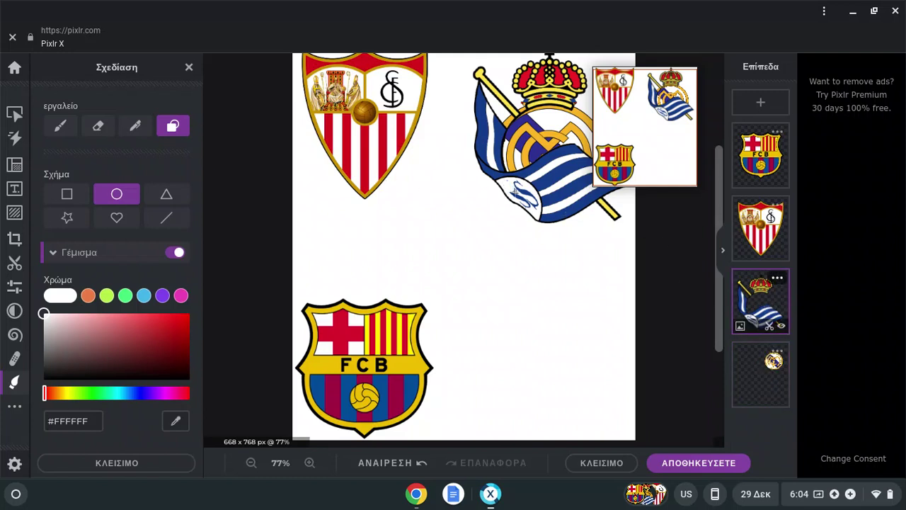
pyautogui.moveTo(503, 187); pyautogui.dragTo(533, 205)
pyautogui.moveTo(518, 189); pyautogui.dragTo(531, 204)
pyautogui.moveTo(526, 194); pyautogui.dragTo(538, 211)
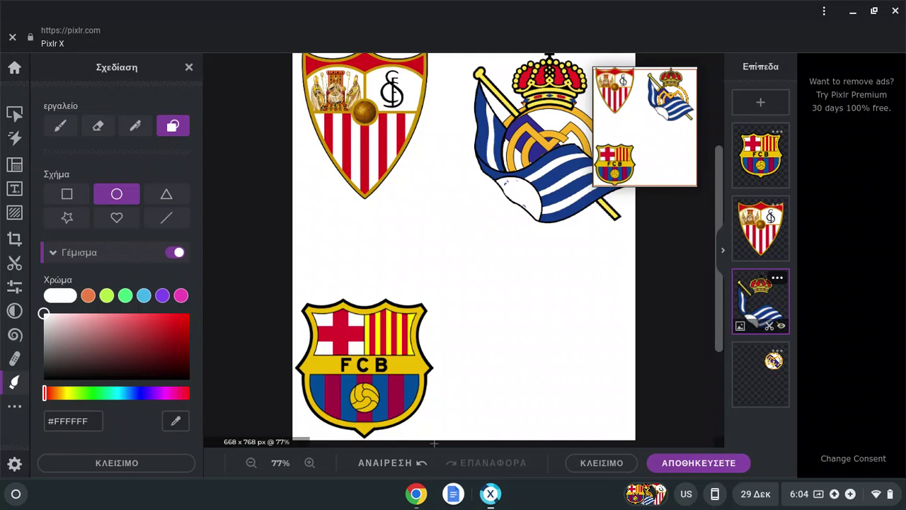
pyautogui.click(406, 463)
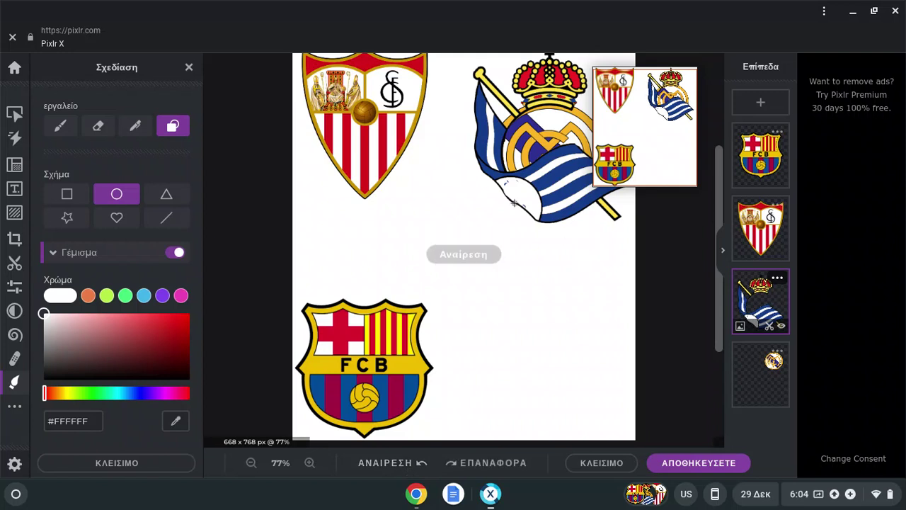
pyautogui.moveTo(537, 210); pyautogui.dragTo(517, 190)
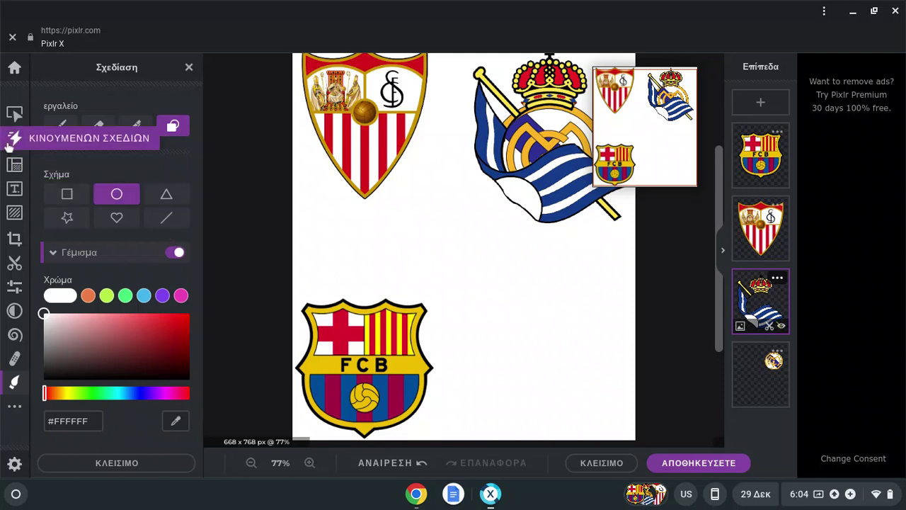
# Duplicate the Sevilla crest and move the copy off the canvas to the left
pyautogui.click(16, 115)
pyautogui.click(770, 239)
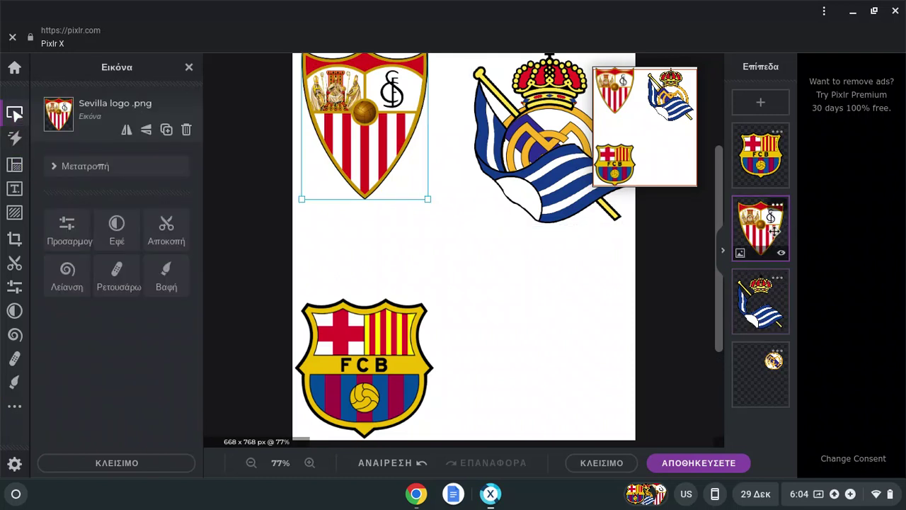
pyautogui.click(167, 129)
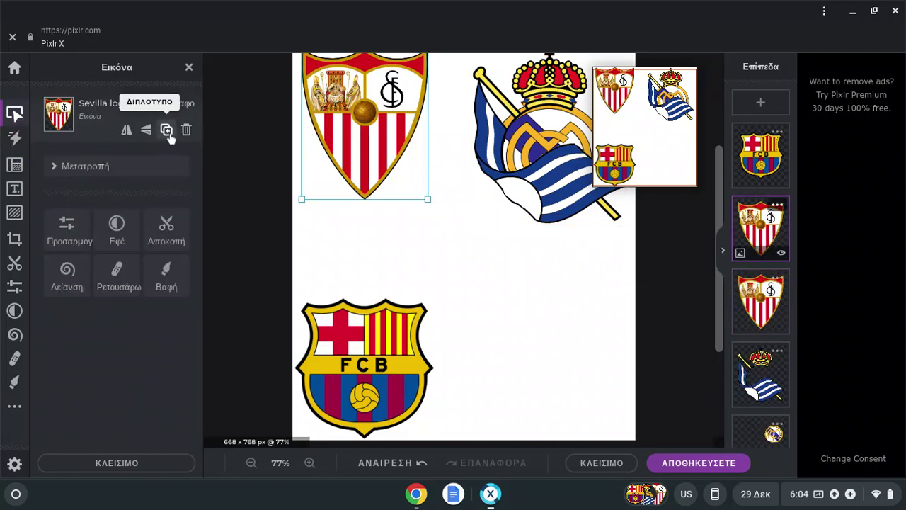
pyautogui.moveTo(422, 89); pyautogui.dragTo(231, 89)
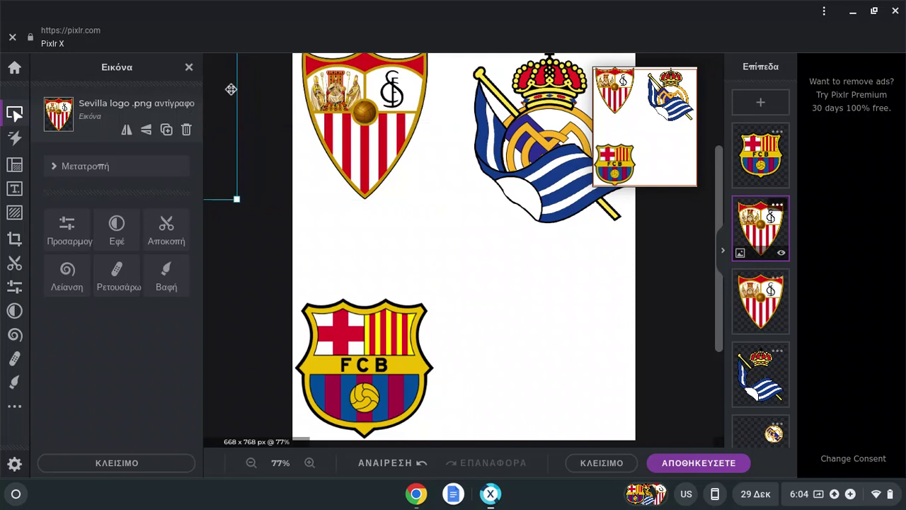
# Keep only the black monogram of the original Sevilla crest with a circular shape cutout
pyautogui.click(417, 106)
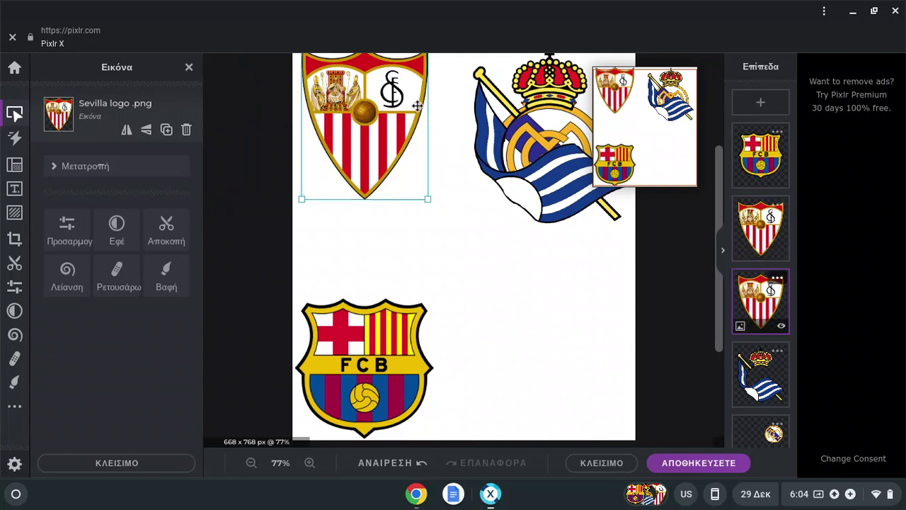
pyautogui.click(173, 237)
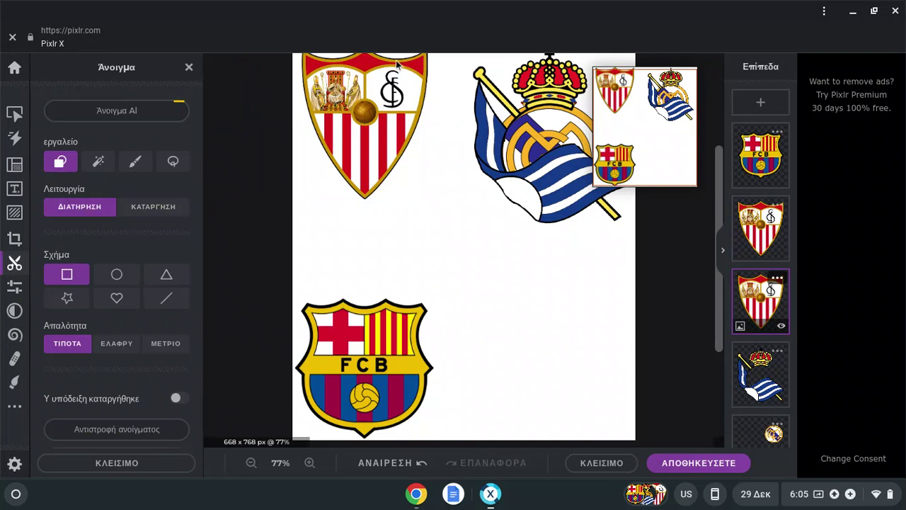
pyautogui.click(117, 274)
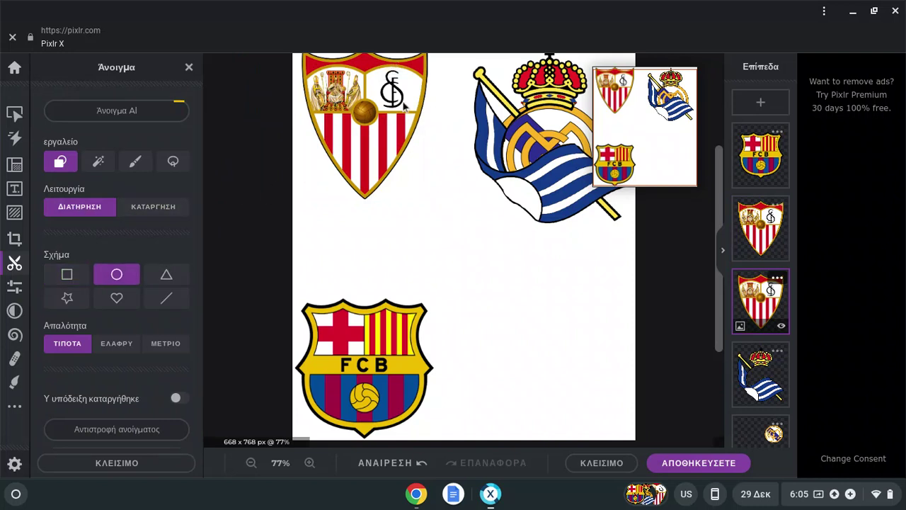
pyautogui.moveTo(378, 74); pyautogui.dragTo(408, 112)
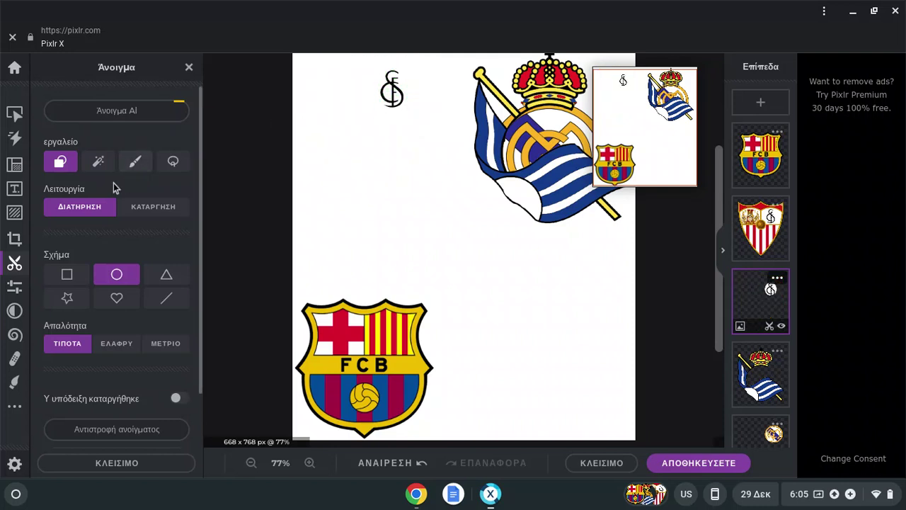
# Turn off the white page background
pyautogui.click(15, 113)
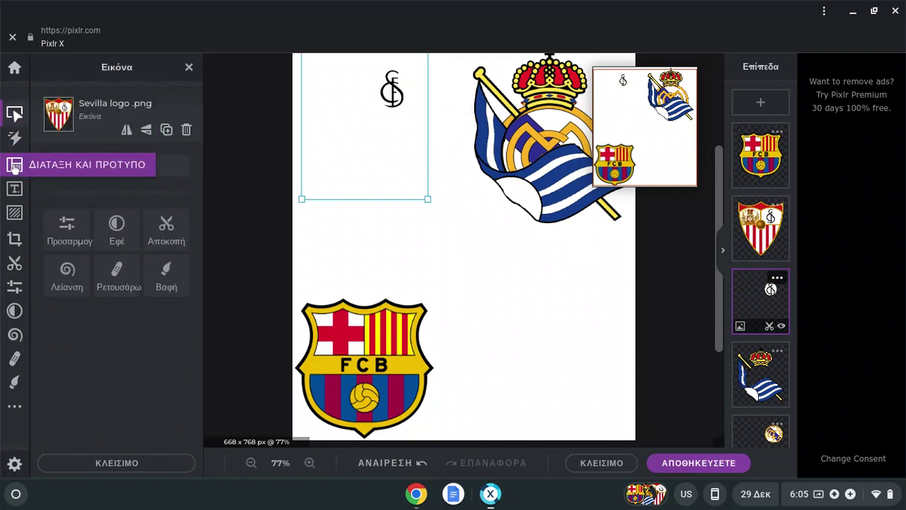
pyautogui.click(15, 164)
pyautogui.click(170, 175)
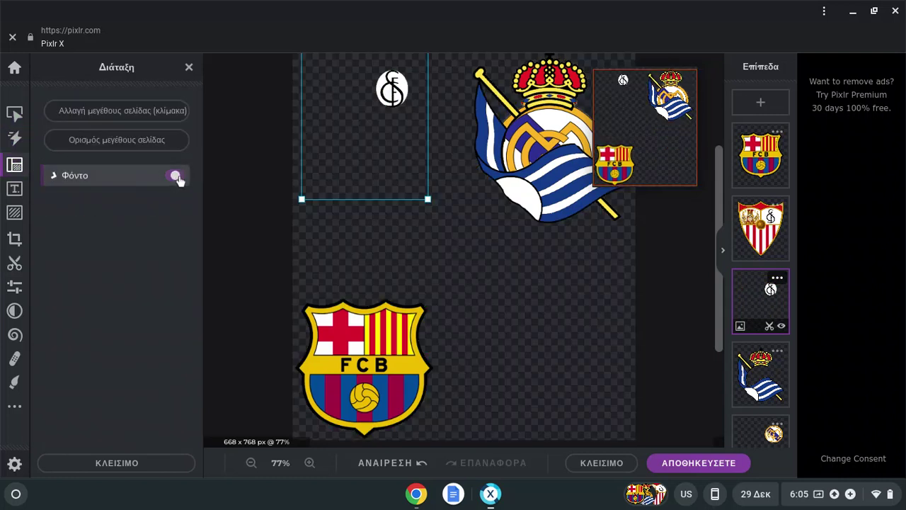
# Turn the white page background back on and remove the white fill around the Sevilla monogram with the magic cutout
pyautogui.click(173, 175)
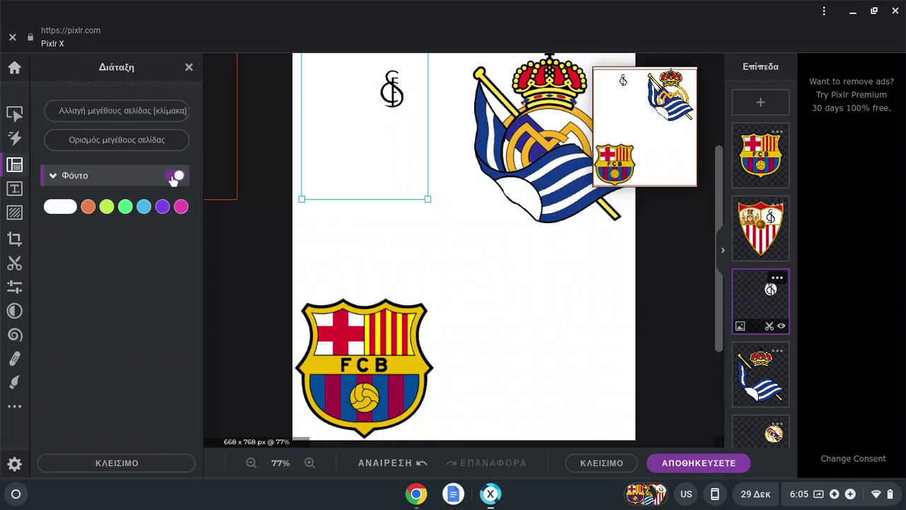
pyautogui.click(24, 114)
pyautogui.click(15, 262)
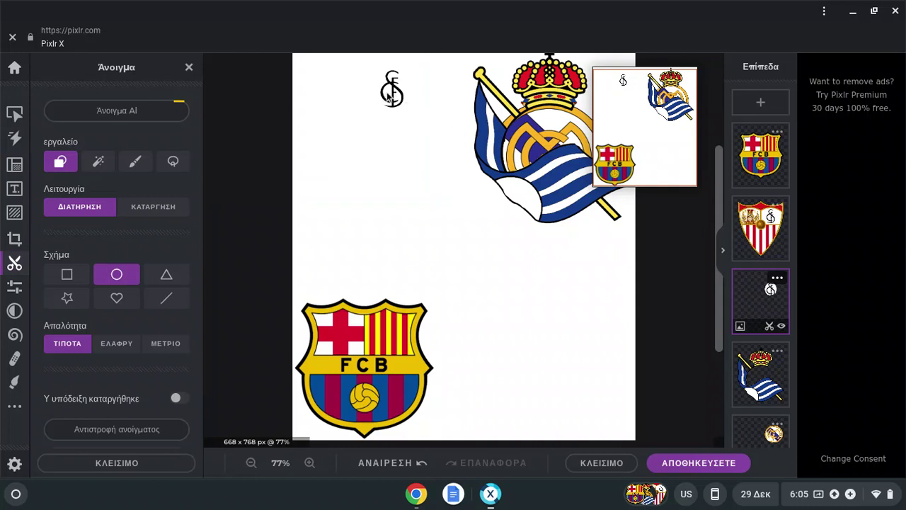
pyautogui.click(163, 214)
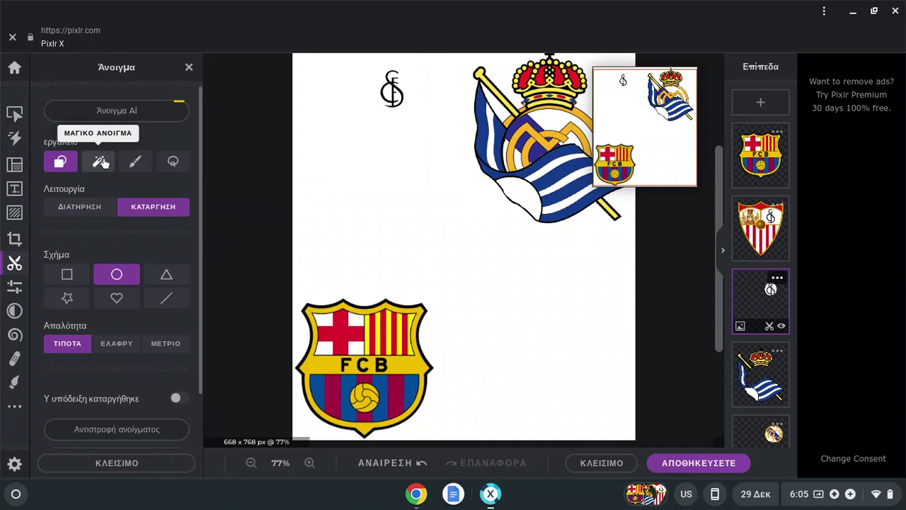
pyautogui.click(101, 163)
pyautogui.click(388, 92)
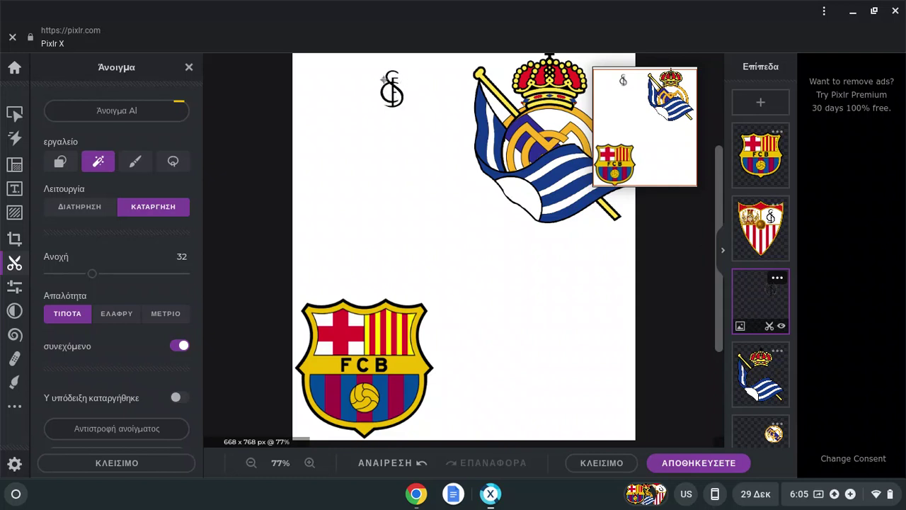
# Change the page background color to orange #EB7D46
pyautogui.click(14, 114)
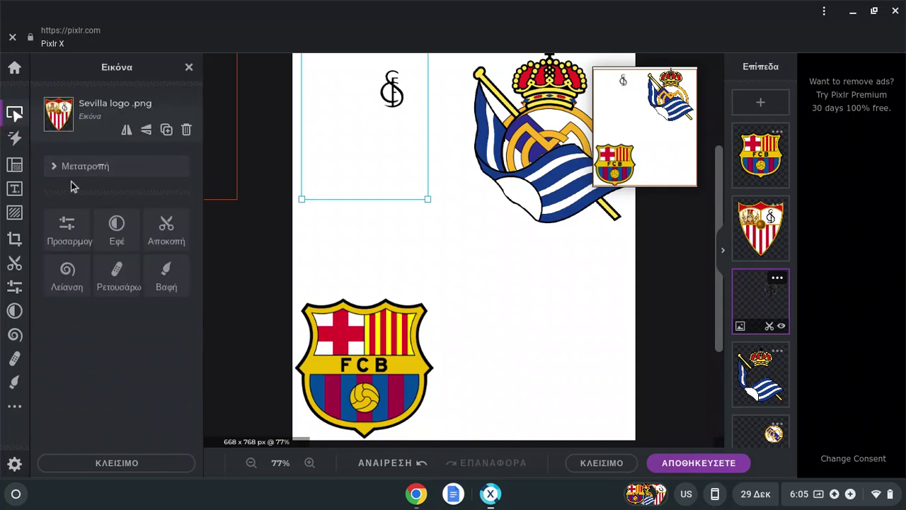
pyautogui.click(15, 164)
pyautogui.click(79, 206)
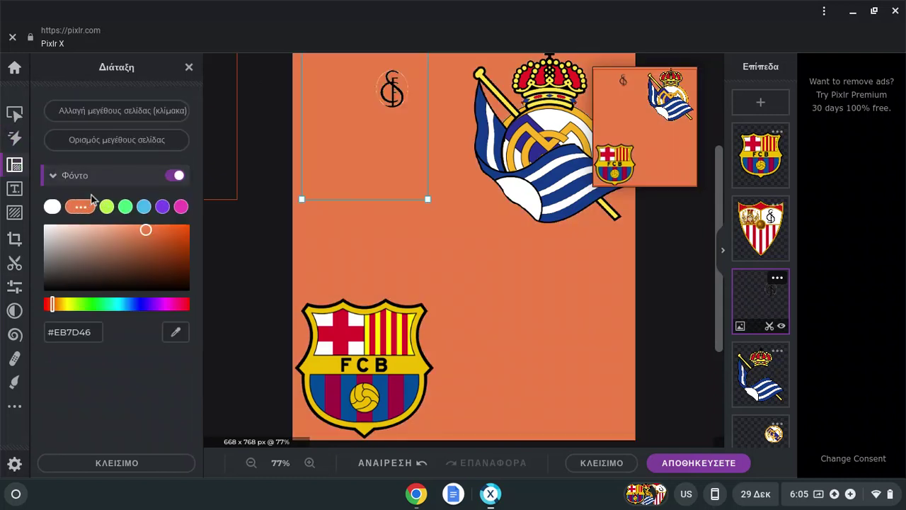
pyautogui.scroll(3, 375, 146)
pyautogui.scroll(-2, 390, 172)
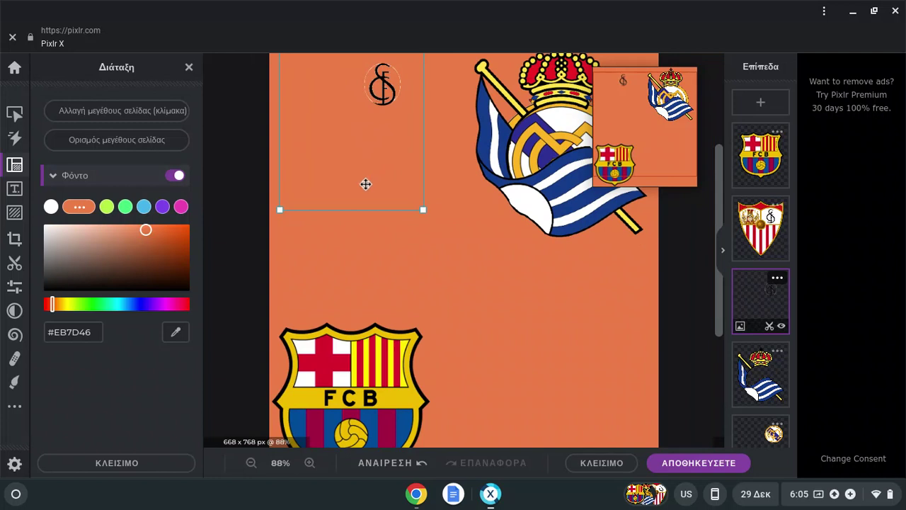
# Trim the leftover white ring around the Sevilla monogram with circular cutouts in remove mode
pyautogui.click(14, 114)
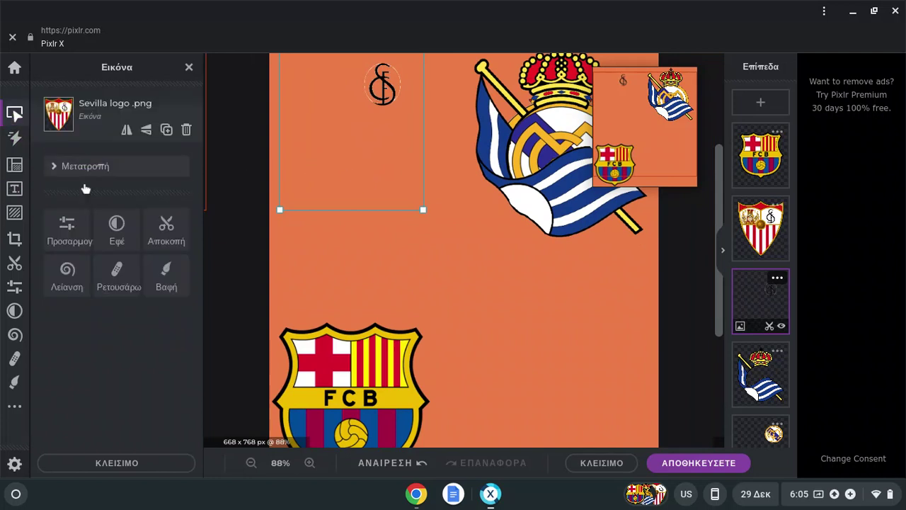
pyautogui.click(173, 237)
pyautogui.click(61, 161)
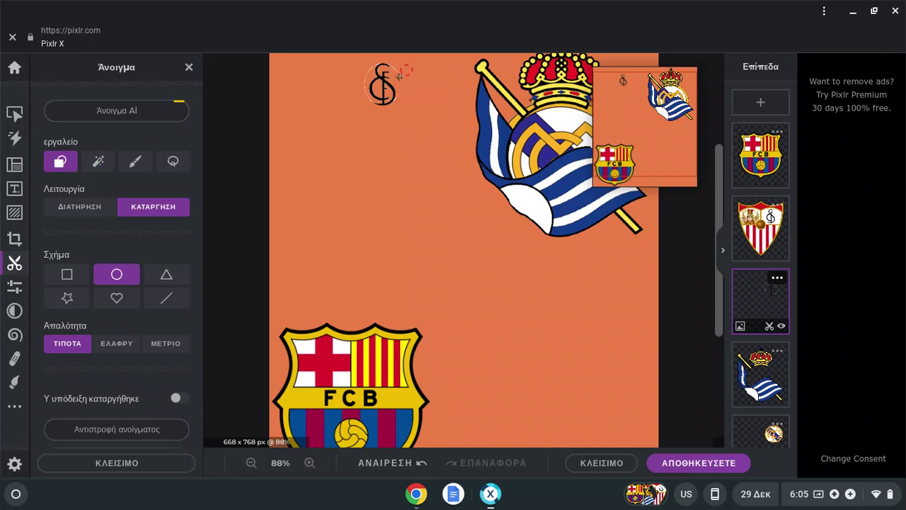
pyautogui.moveTo(400, 76); pyautogui.dragTo(391, 80)
pyautogui.moveTo(365, 87); pyautogui.dragTo(368, 111)
pyautogui.scroll(3, 366, 102)
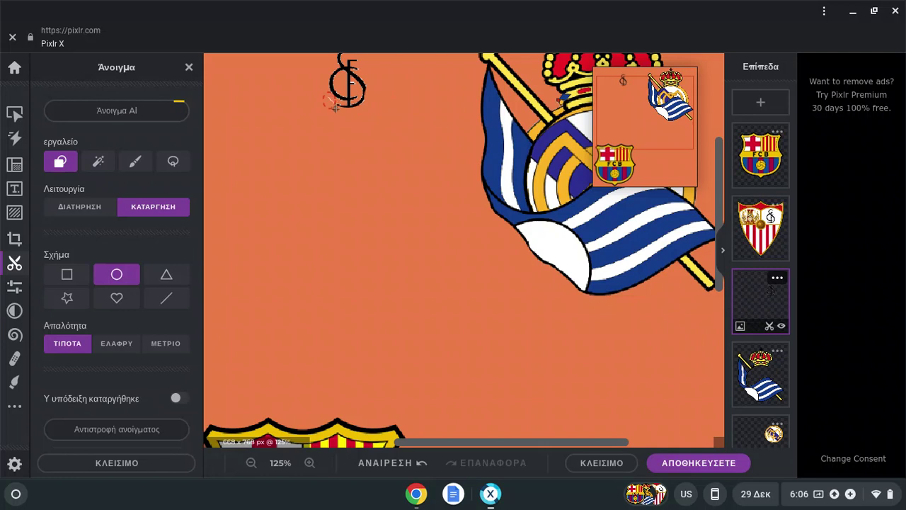
pyautogui.scroll(-3, 386, 87)
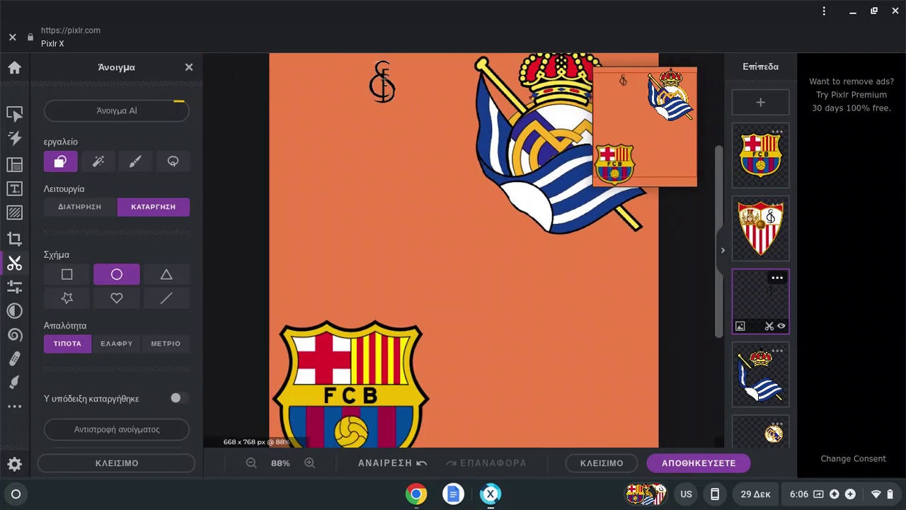
# Undo the last cutout and erase the remaining ring traces around the monogram with more circular cutouts
pyautogui.click(397, 466)
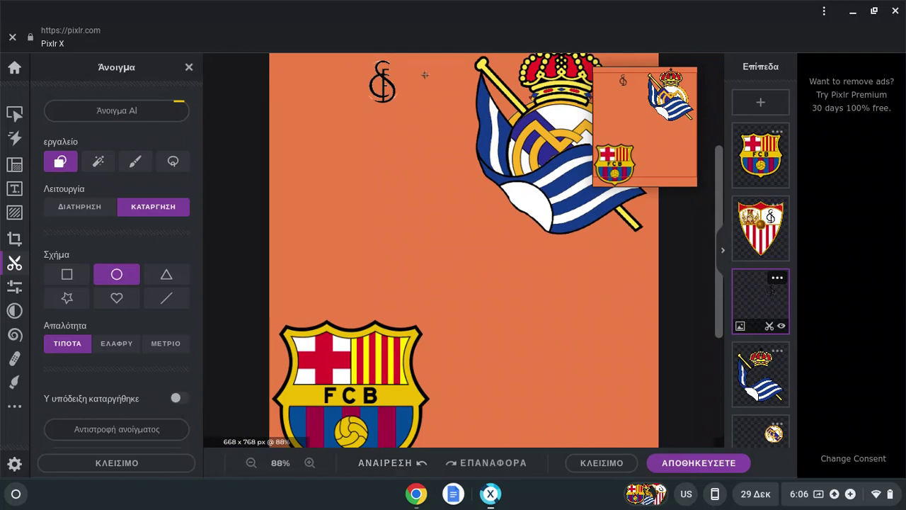
pyautogui.moveTo(395, 115); pyautogui.dragTo(398, 112)
pyautogui.scroll(4, 397, 113)
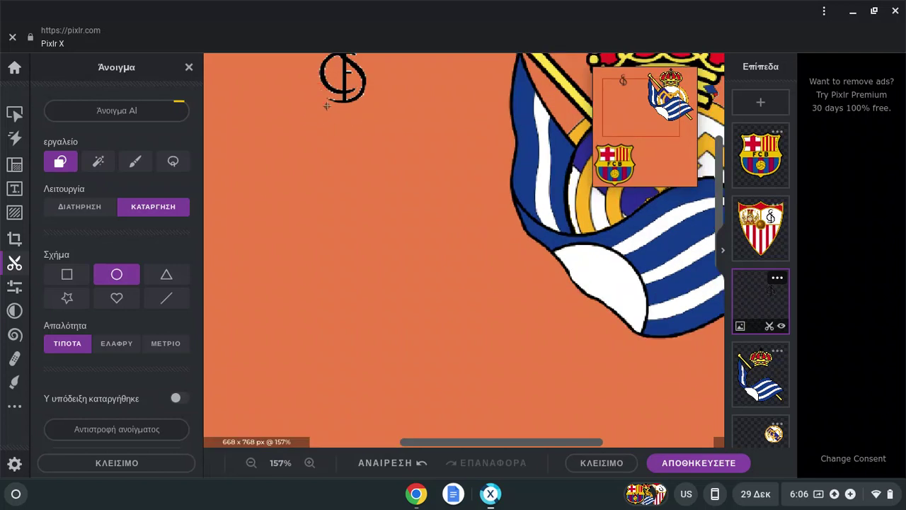
pyautogui.scroll(-4, 327, 106)
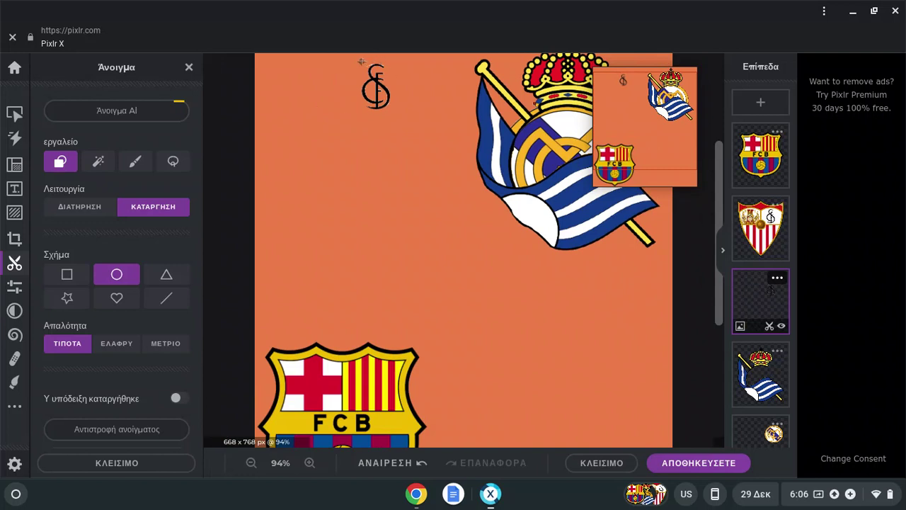
pyautogui.scroll(4, 319, 66)
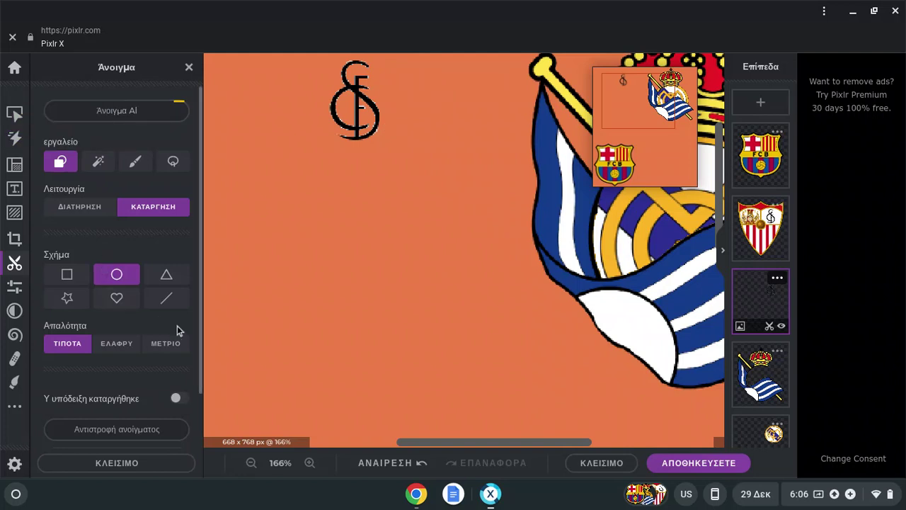
# Lighten the monogram by setting its brightness to 96, exposure to 93 and blacks to -100
pyautogui.click(15, 286)
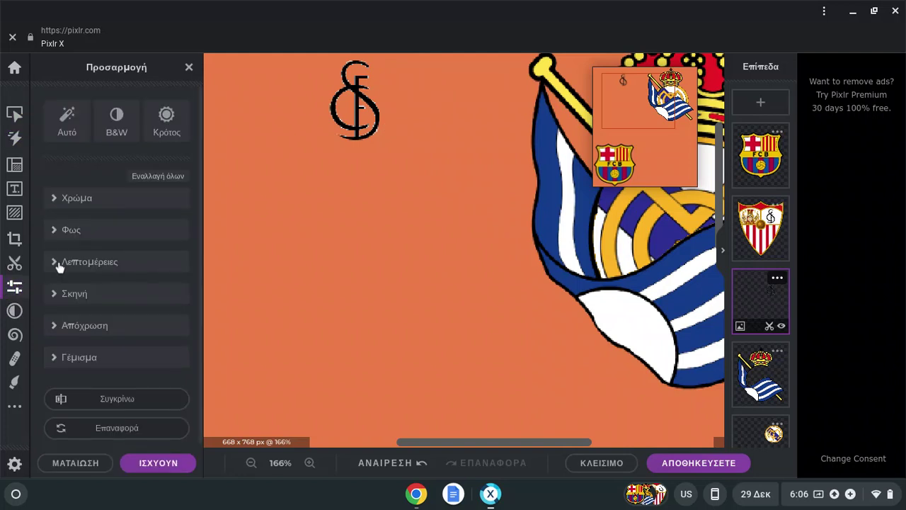
pyautogui.click(89, 234)
pyautogui.moveTo(117, 278); pyautogui.dragTo(184, 279)
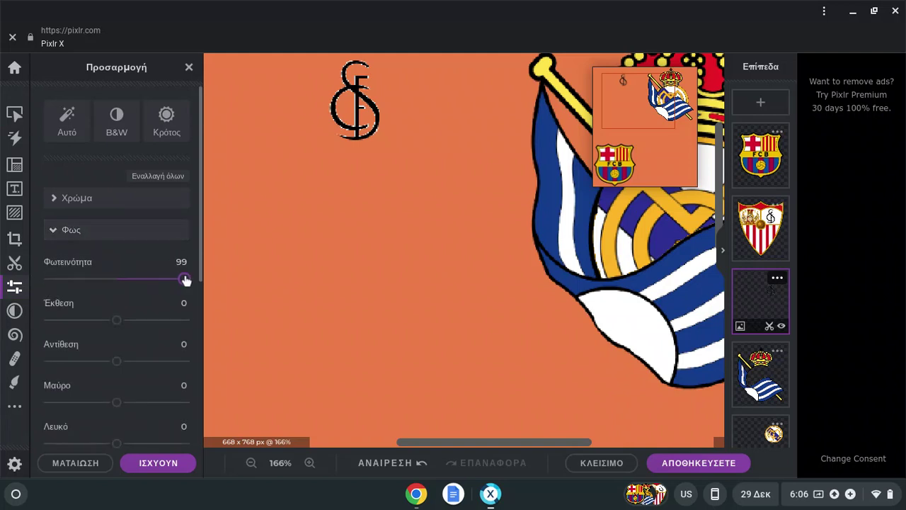
pyautogui.moveTo(115, 319); pyautogui.dragTo(181, 320)
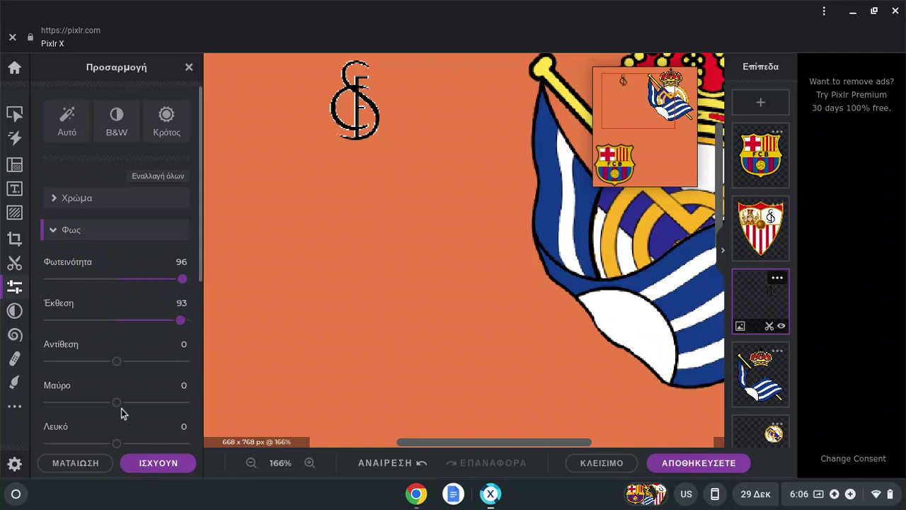
pyautogui.moveTo(116, 403); pyautogui.dragTo(30, 409)
# Set the monogram's whites, shadows and contrast to 100 and apply the light adjustments
pyautogui.scroll(-1, 113, 396)
pyautogui.scroll(-2, 114, 395)
pyautogui.moveTo(117, 376); pyautogui.dragTo(196, 355)
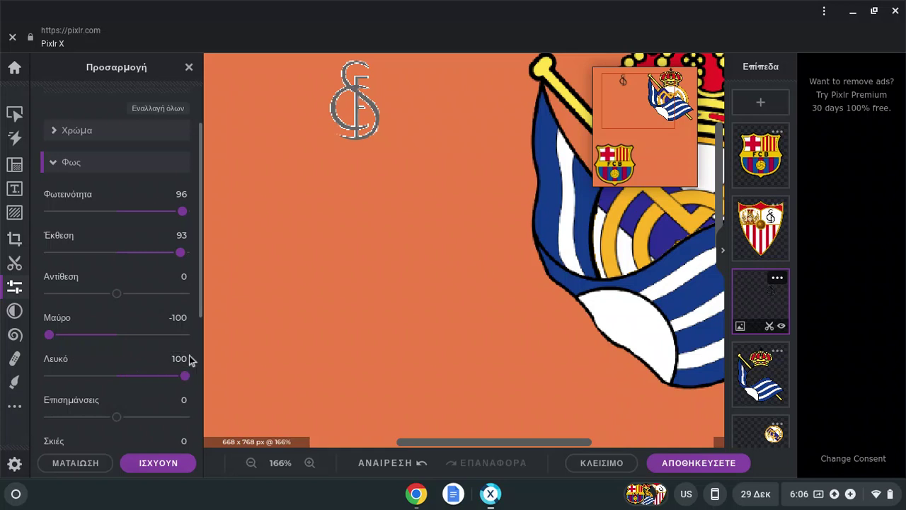
pyautogui.scroll(-3, 128, 395)
pyautogui.moveTo(117, 375); pyautogui.dragTo(188, 377)
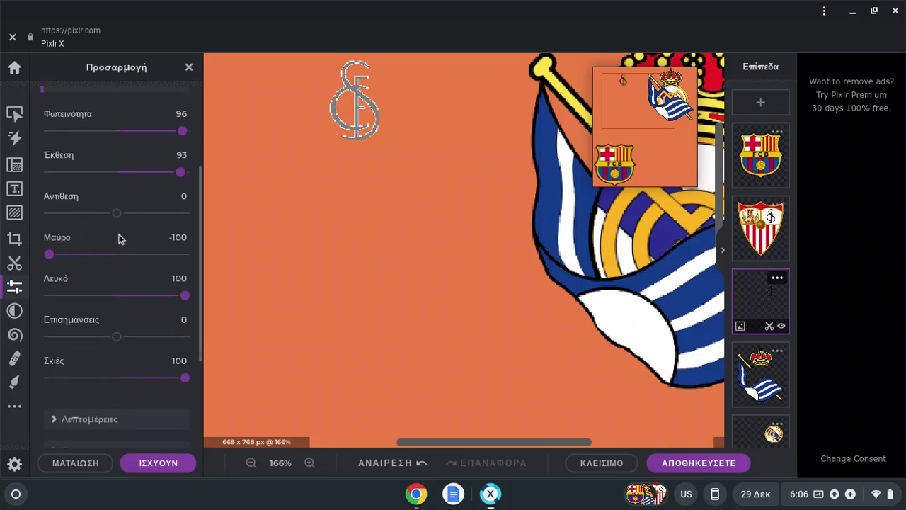
pyautogui.moveTo(117, 213); pyautogui.dragTo(190, 217)
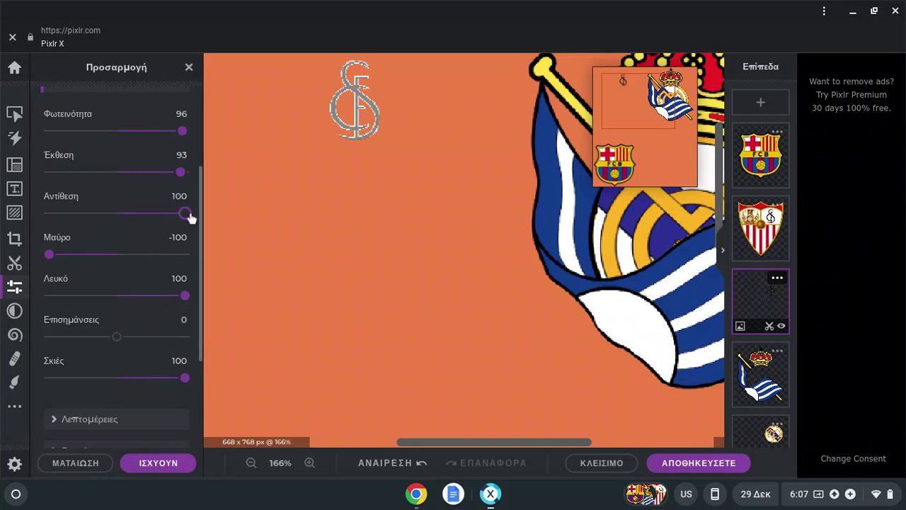
pyautogui.scroll(-3, 152, 238)
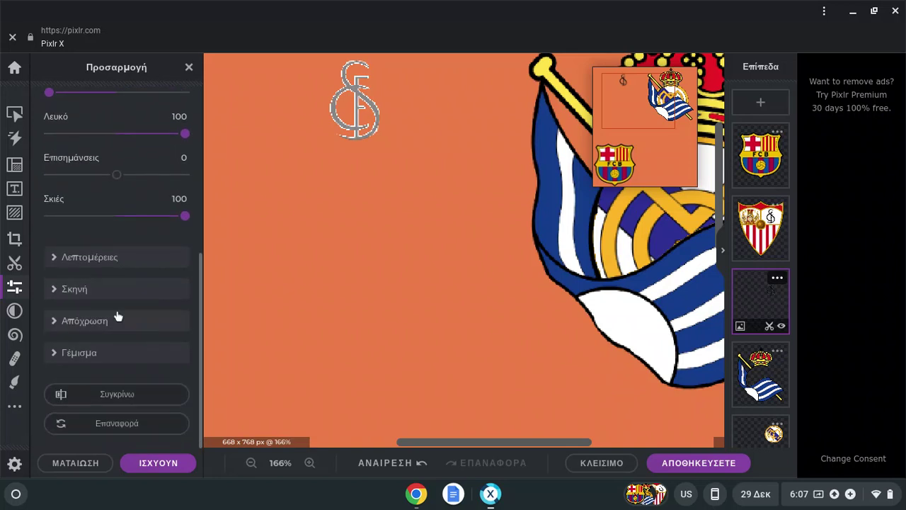
pyautogui.click(158, 463)
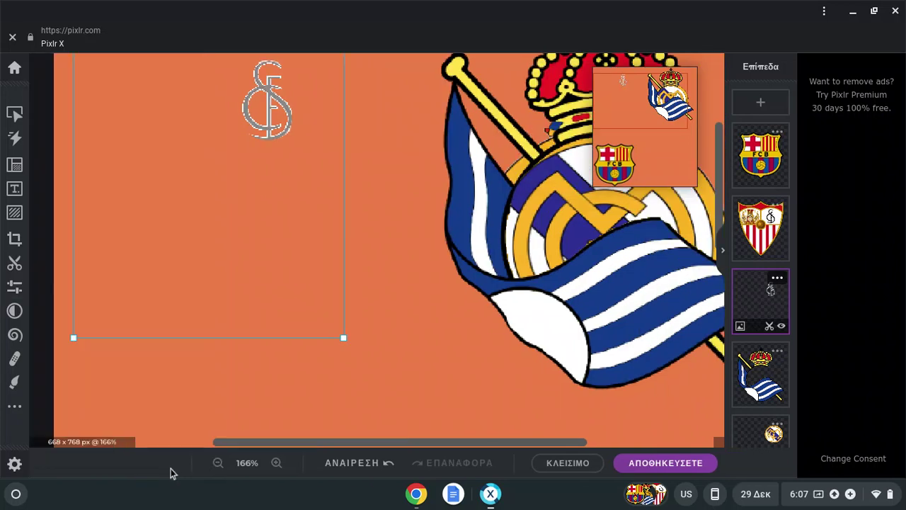
# Try the magic cutout in keep mode beside the monogram, and undo it
pyautogui.click(14, 112)
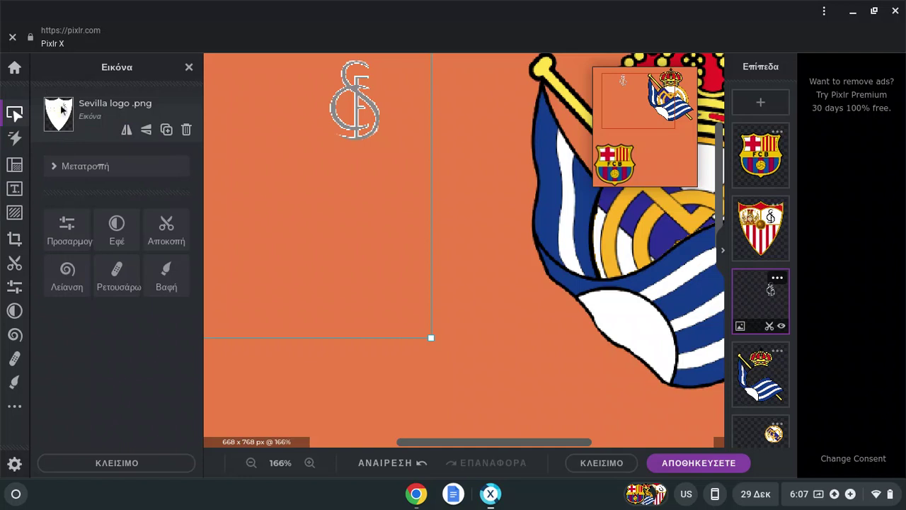
pyautogui.click(163, 225)
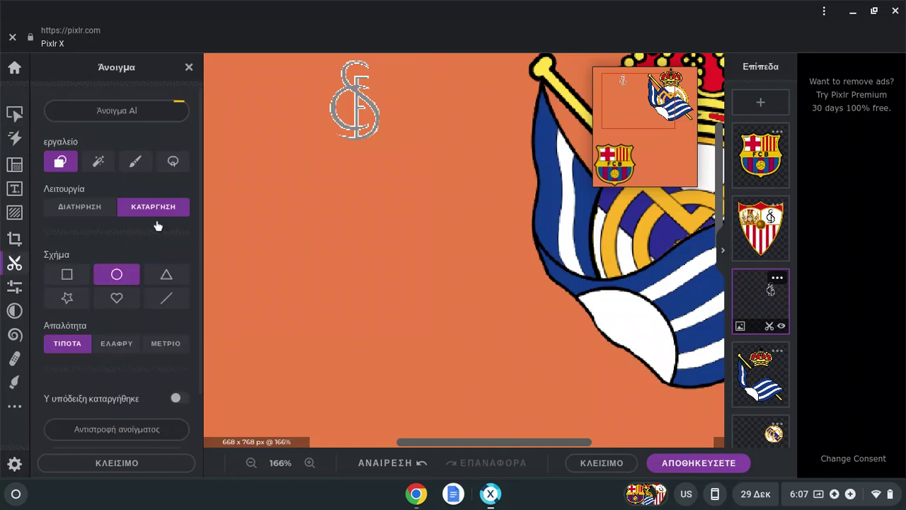
pyautogui.click(98, 162)
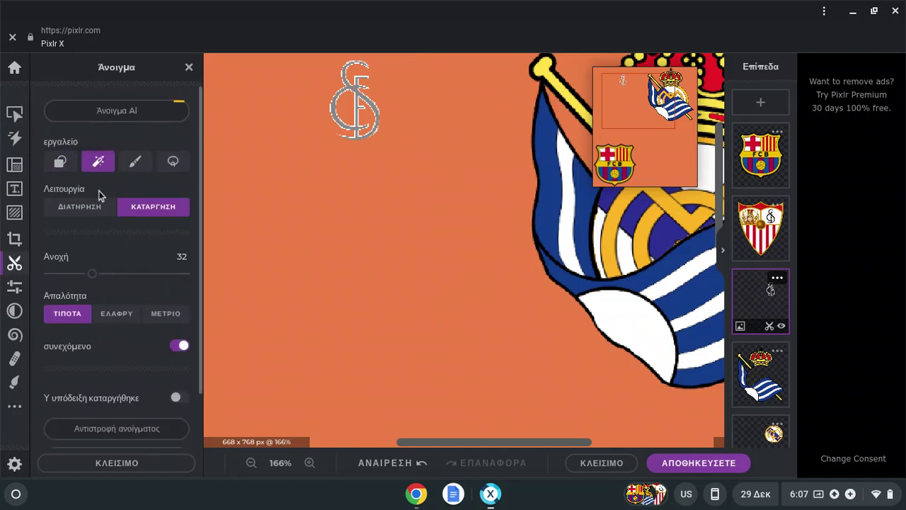
pyautogui.click(80, 206)
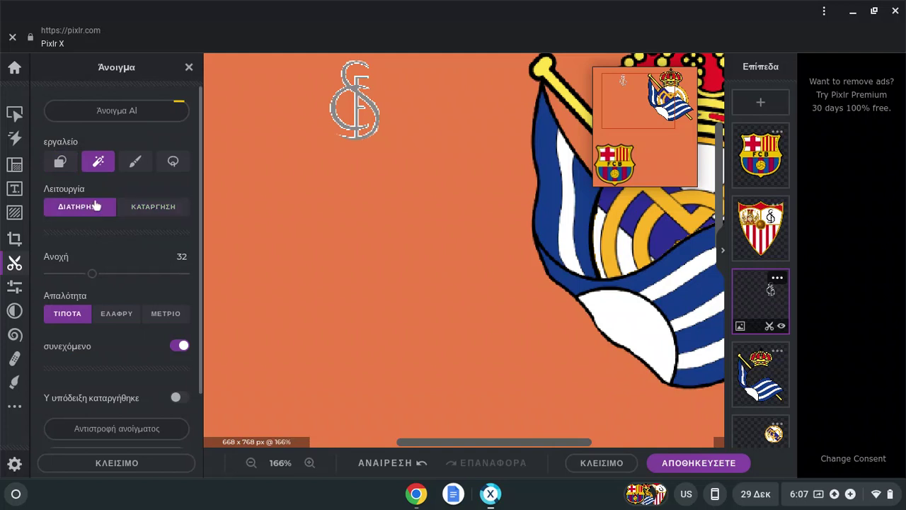
pyautogui.click(298, 144)
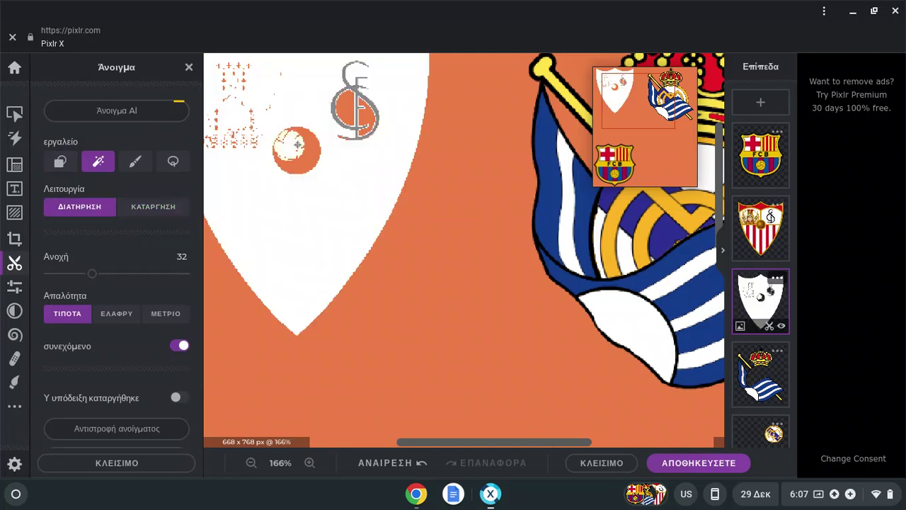
pyautogui.click(410, 463)
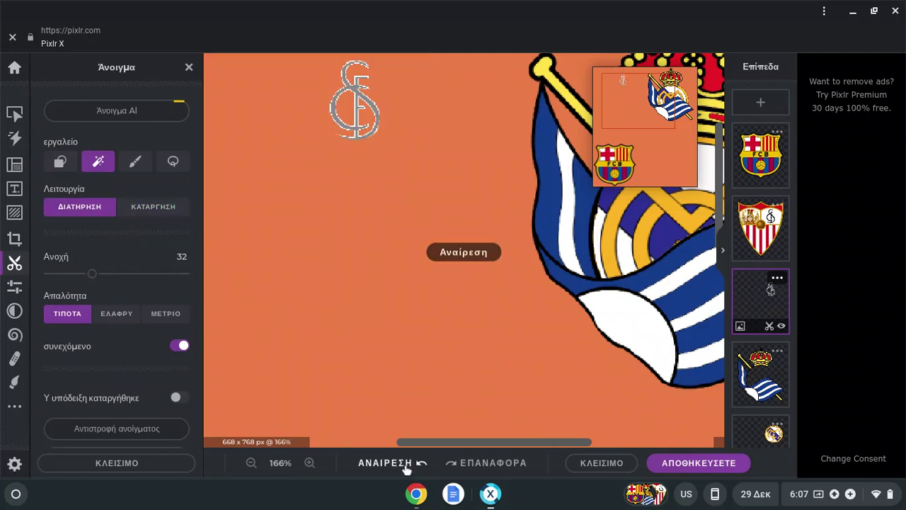
# Turn the monogram white with whites 100, blacks -100, contrast 100 and brightness 78, and lower its exposure
pyautogui.click(14, 286)
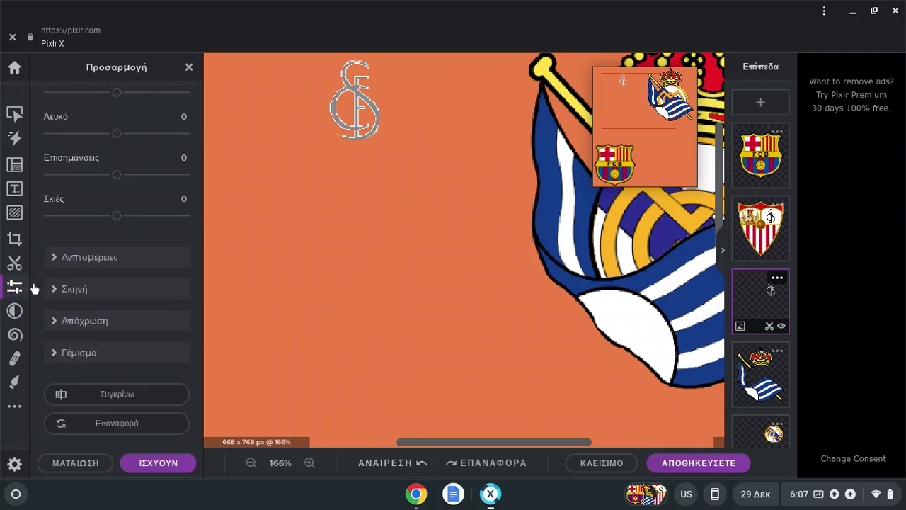
pyautogui.scroll(2, 113, 206)
pyautogui.moveTo(116, 215); pyautogui.dragTo(210, 215)
pyautogui.moveTo(115, 175); pyautogui.dragTo(44, 175)
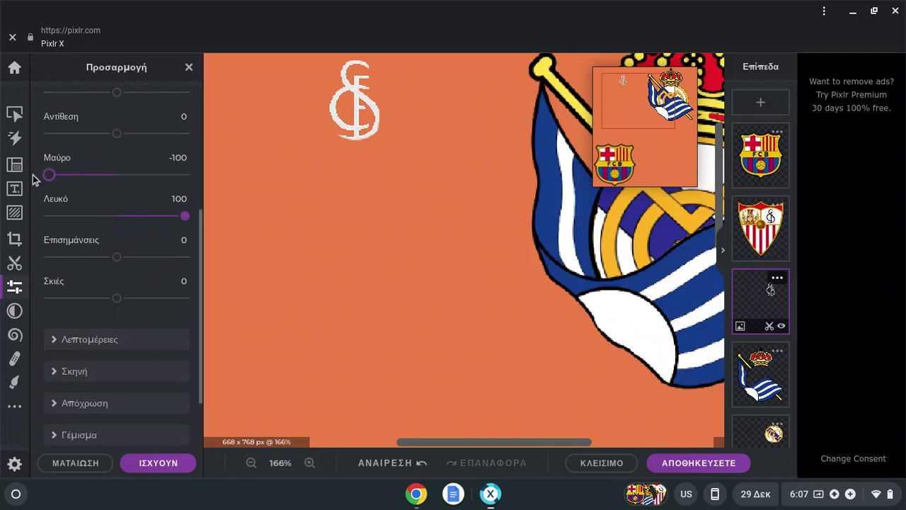
pyautogui.moveTo(134, 136); pyautogui.dragTo(199, 147)
pyautogui.scroll(3, 191, 147)
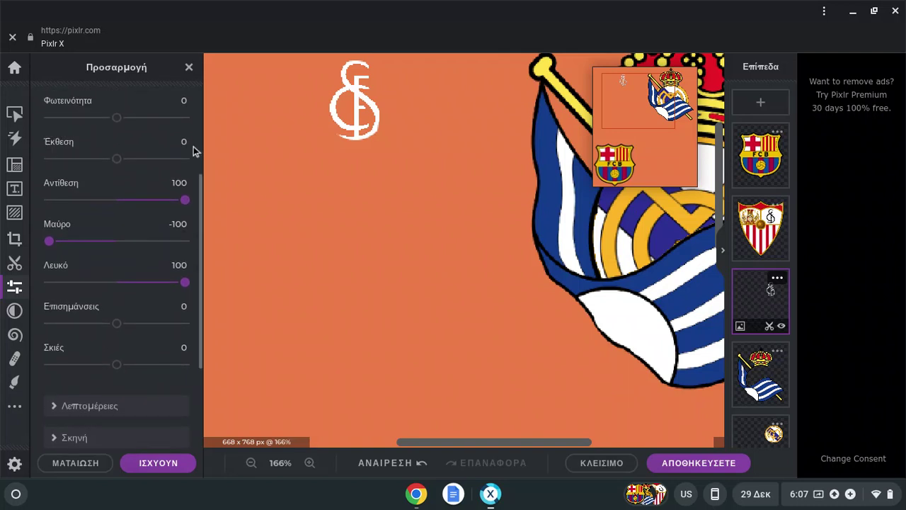
pyautogui.moveTo(117, 155); pyautogui.dragTo(170, 157)
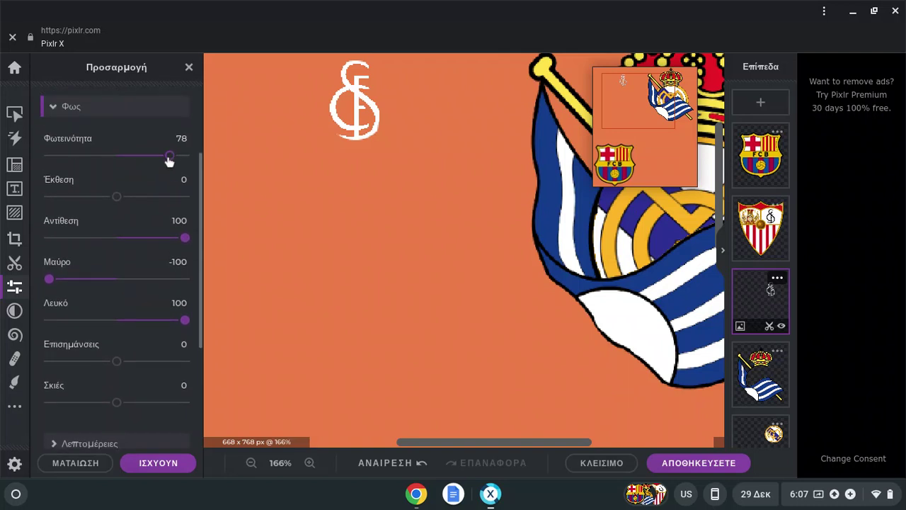
pyautogui.moveTo(117, 196); pyautogui.dragTo(77, 201)
# Keep the monogram's brightness at 78 and place the monogram in the empty area beside the Real Sociedad flag
pyautogui.click(14, 115)
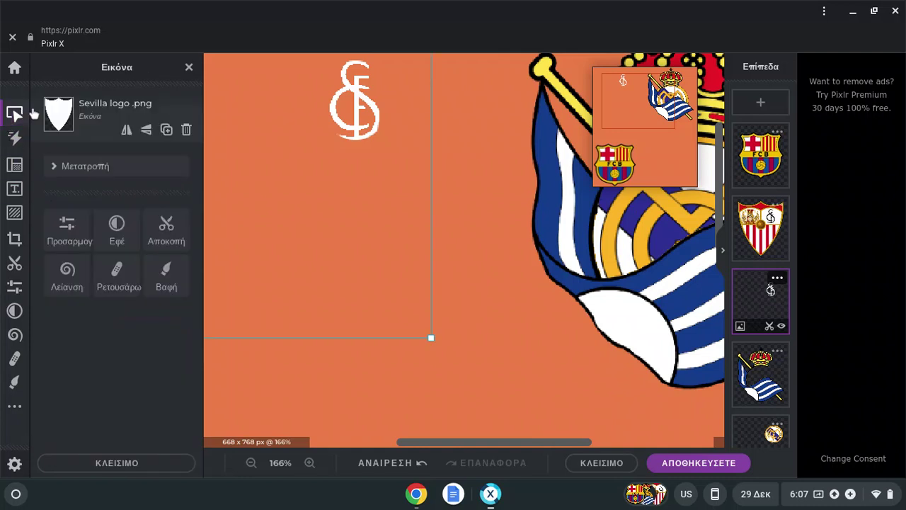
pyautogui.moveTo(347, 112); pyautogui.dragTo(342, 132)
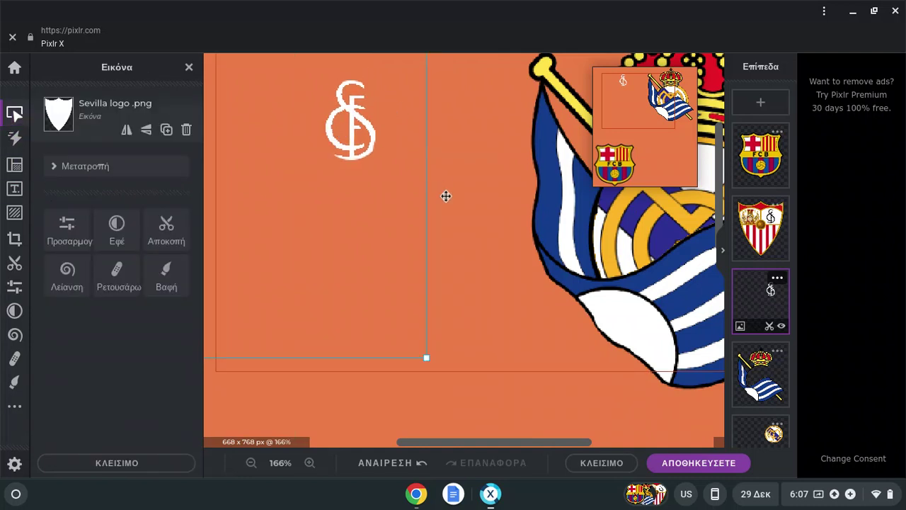
pyautogui.scroll(-2, 448, 220)
pyautogui.scroll(1, 445, 226)
pyautogui.moveTo(260, 144); pyautogui.dragTo(294, 175)
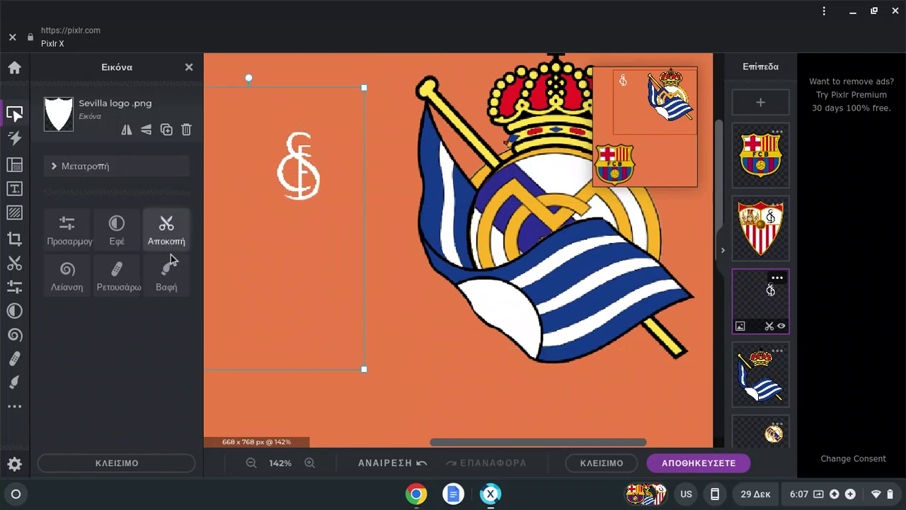
pyautogui.moveTo(281, 164); pyautogui.dragTo(287, 198)
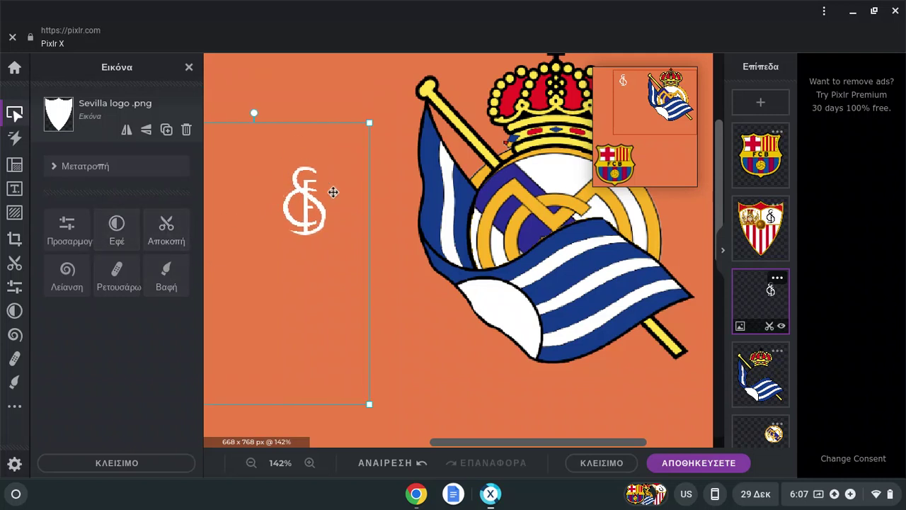
pyautogui.moveTo(312, 192); pyautogui.dragTo(321, 138)
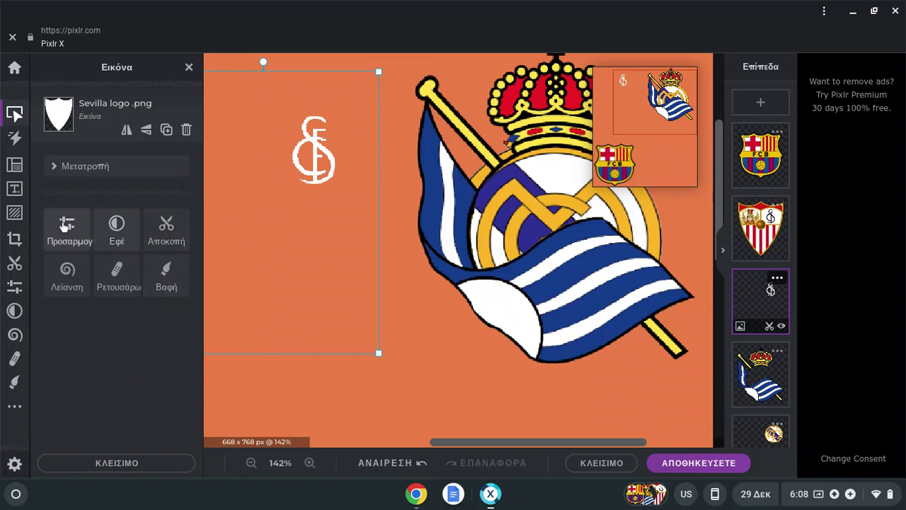
# Try the magic cutout and then a circular cutout in keep mode on the monogram, and undo them
pyautogui.click(169, 228)
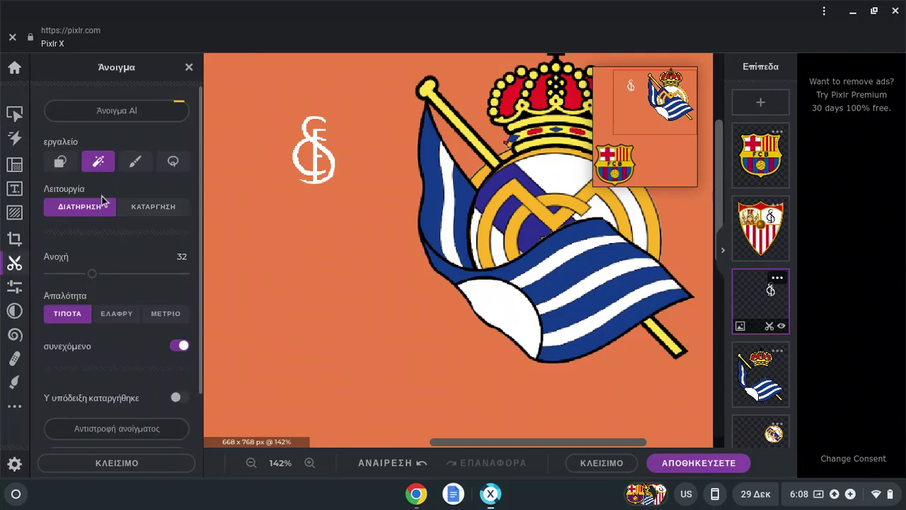
pyautogui.click(332, 160)
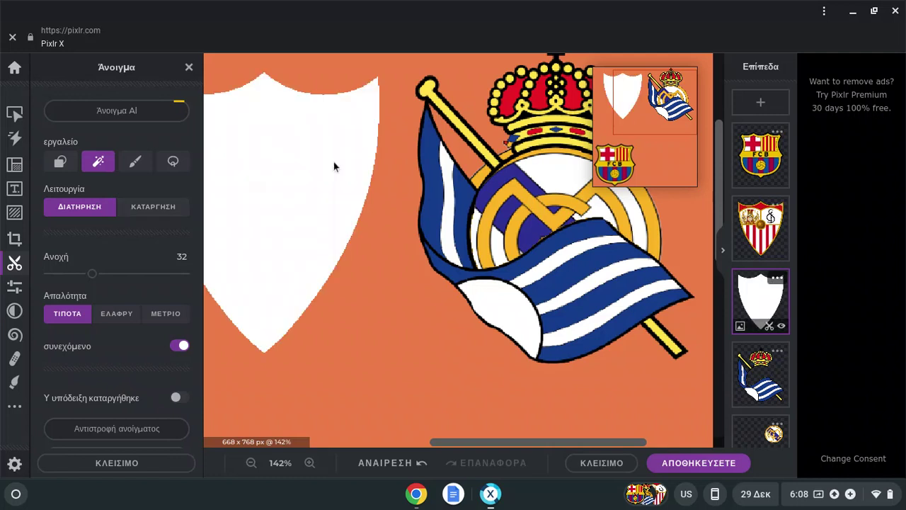
pyautogui.click(416, 468)
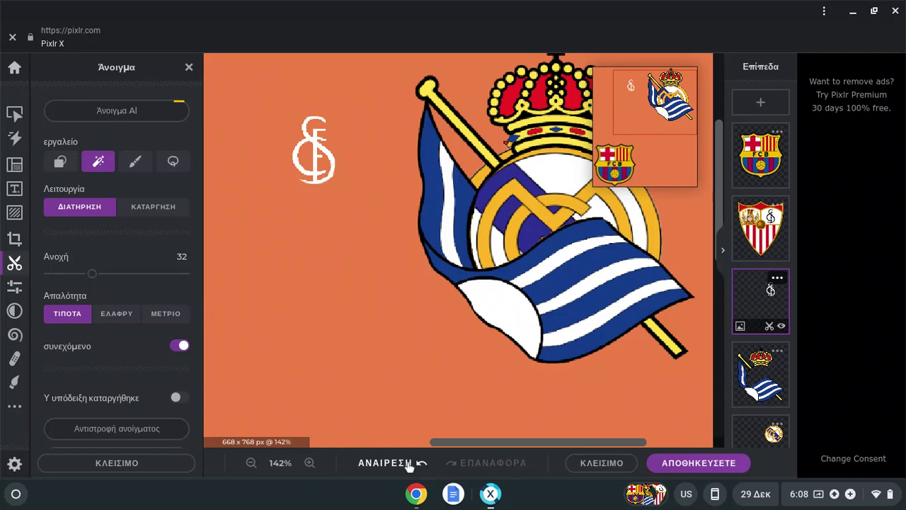
pyautogui.click(74, 166)
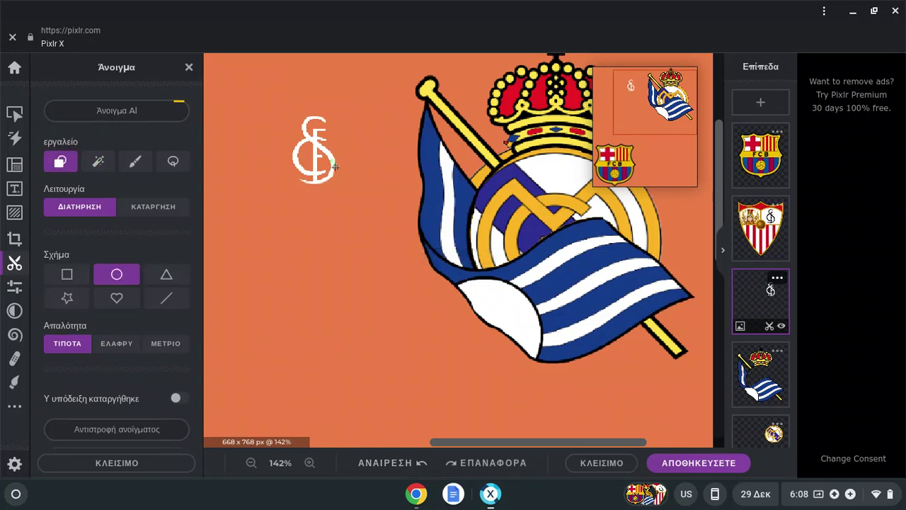
pyautogui.moveTo(336, 177); pyautogui.dragTo(341, 181)
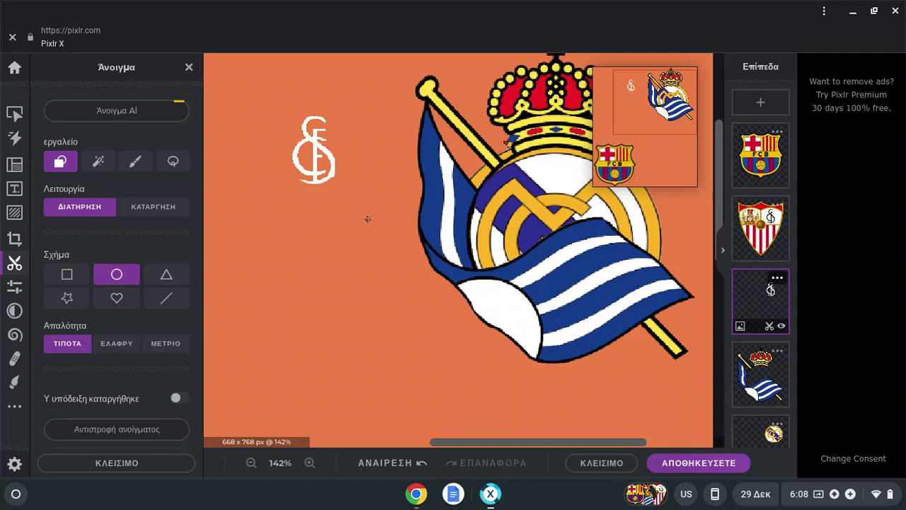
pyautogui.click(398, 465)
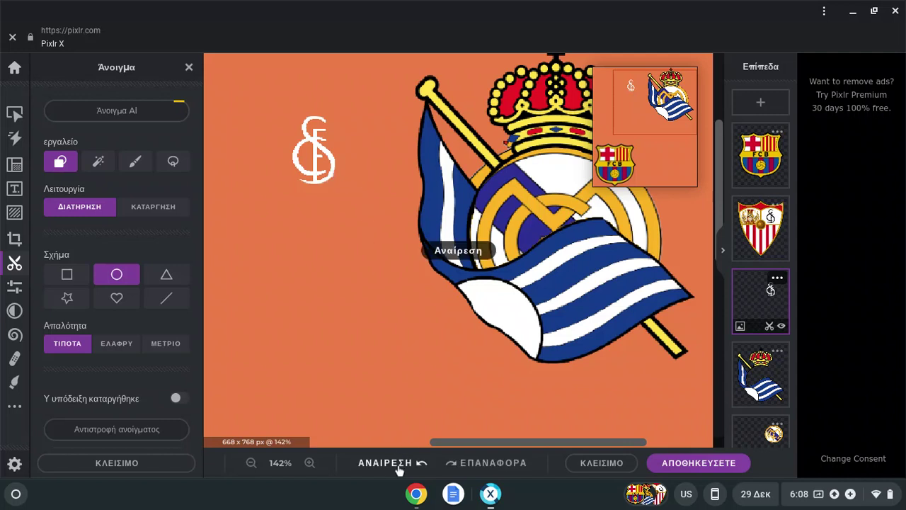
pyautogui.click(14, 114)
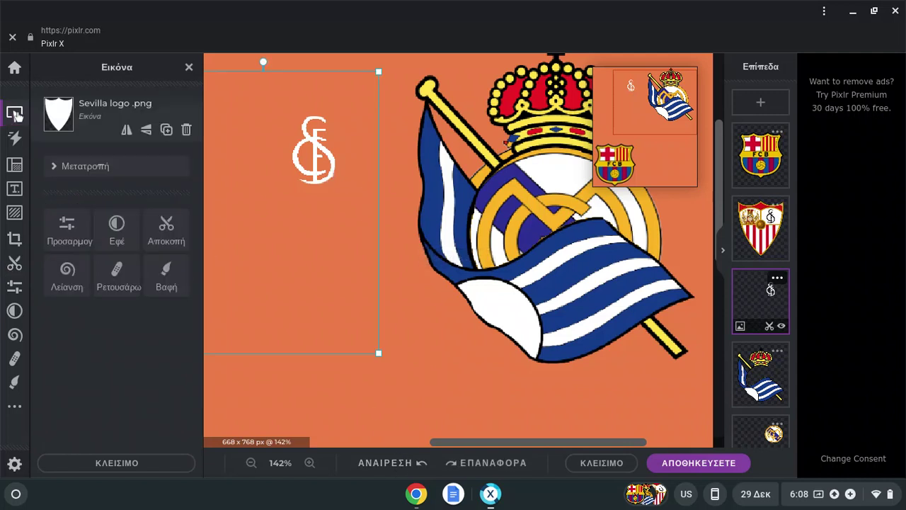
# Try the Tonola and Beyllo effects from the Colors collection on the monogram, and return to the effect collections
pyautogui.click(117, 239)
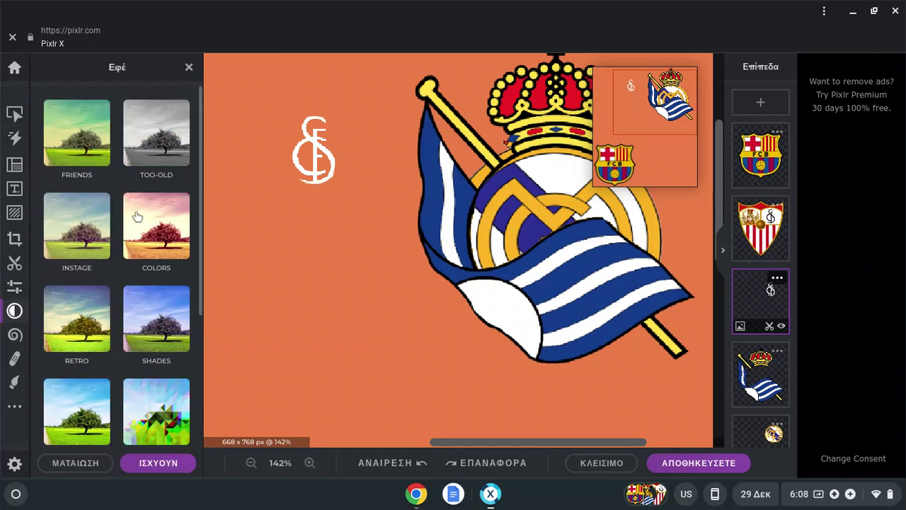
pyautogui.click(157, 224)
pyautogui.scroll(-3, 158, 224)
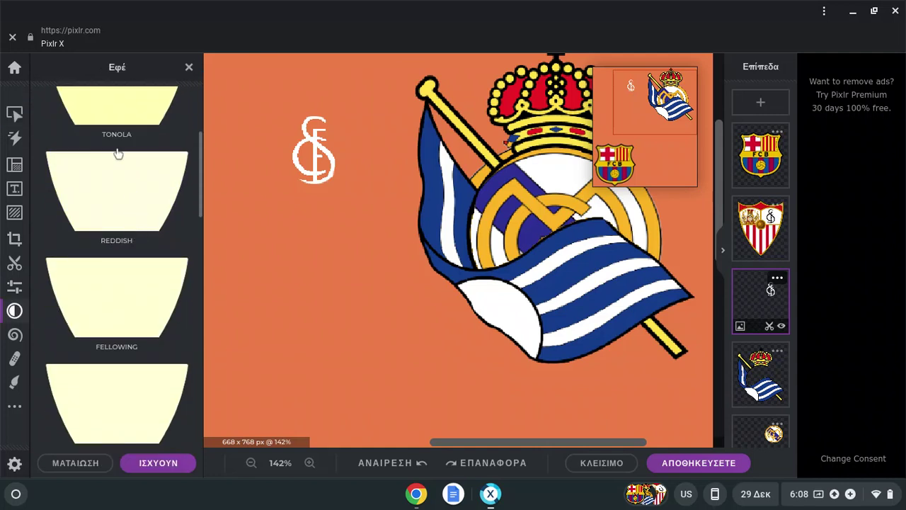
pyautogui.click(138, 112)
pyautogui.scroll(-15, 137, 177)
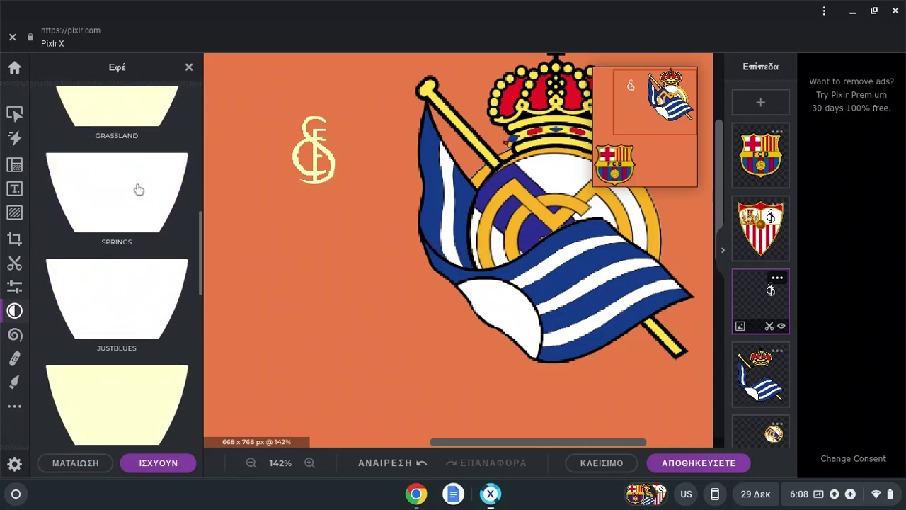
pyautogui.scroll(-1, 134, 193)
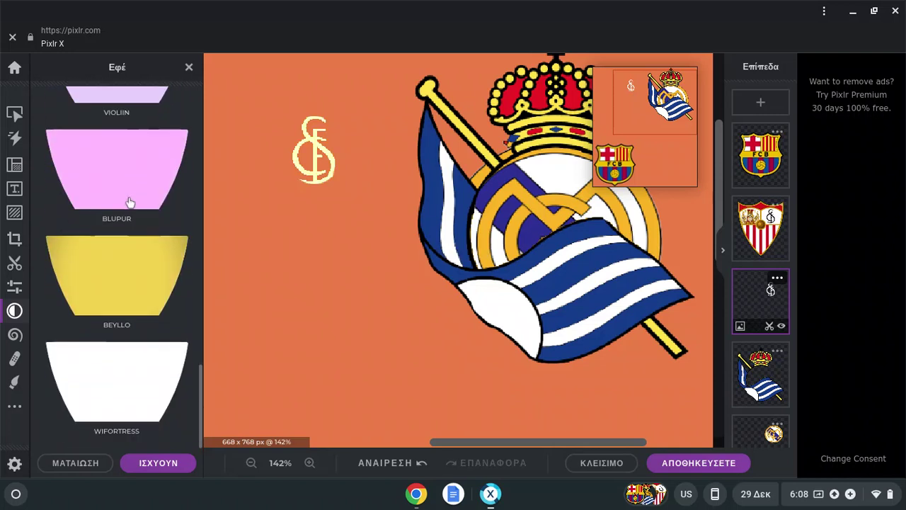
pyautogui.click(119, 269)
pyautogui.scroll(15, 144, 340)
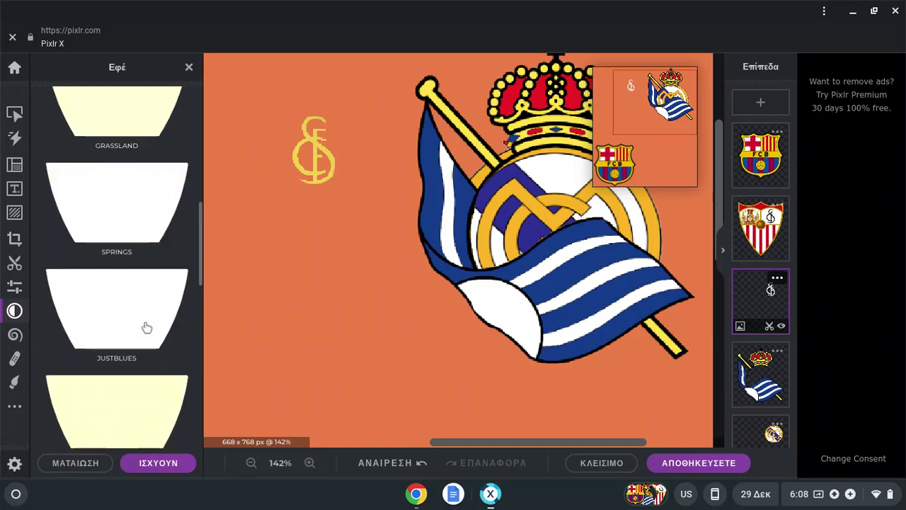
pyautogui.scroll(3, 135, 296)
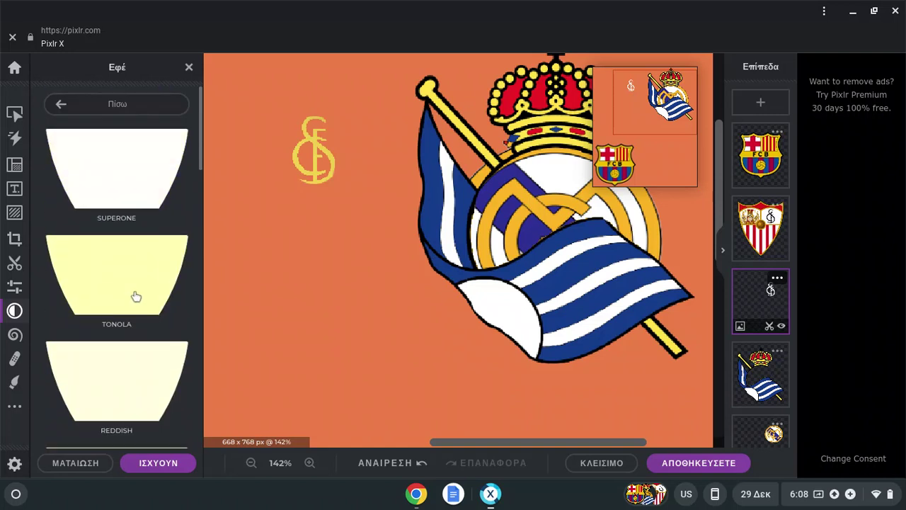
pyautogui.scroll(-18, 135, 293)
pyautogui.scroll(3, 128, 276)
pyautogui.scroll(5, 128, 269)
pyautogui.scroll(10, 146, 136)
pyautogui.click(136, 110)
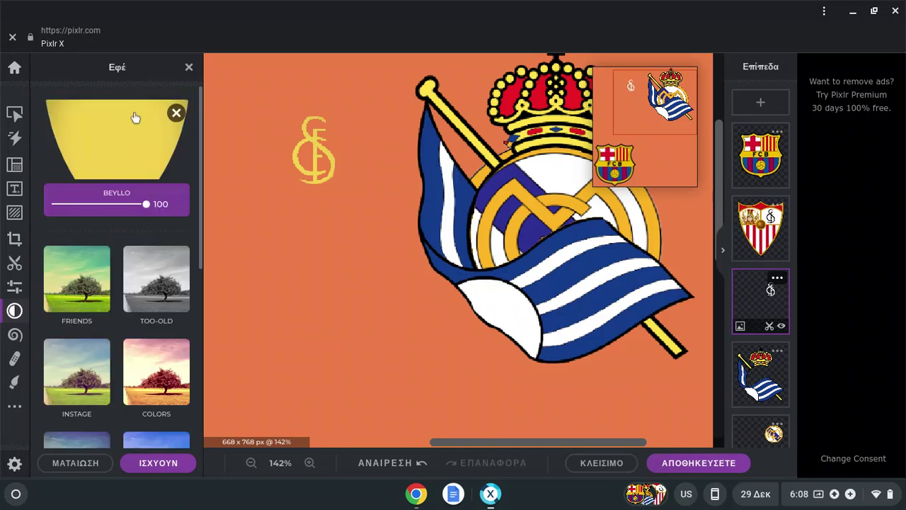
# Try the Frank effect from the Artzy collection on the monogram, and replace it with Night Vision at 100
pyautogui.scroll(-4, 174, 309)
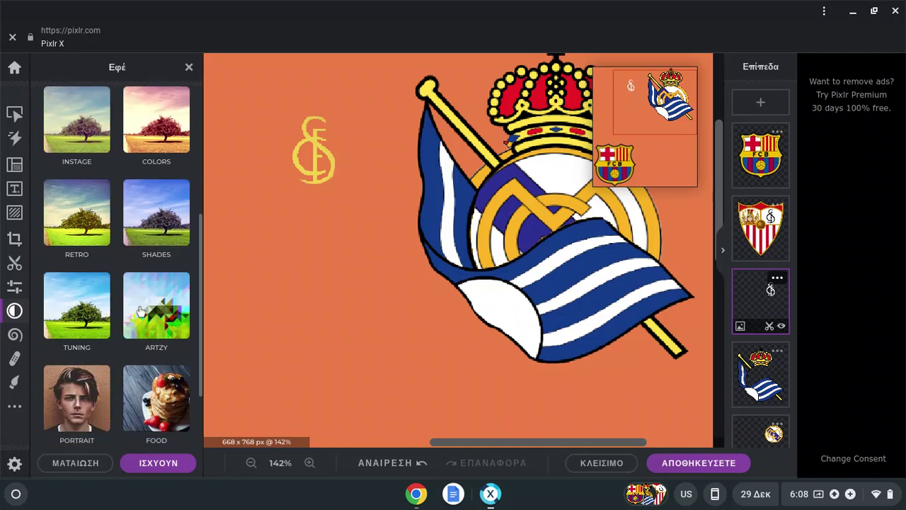
pyautogui.click(173, 308)
pyautogui.click(140, 236)
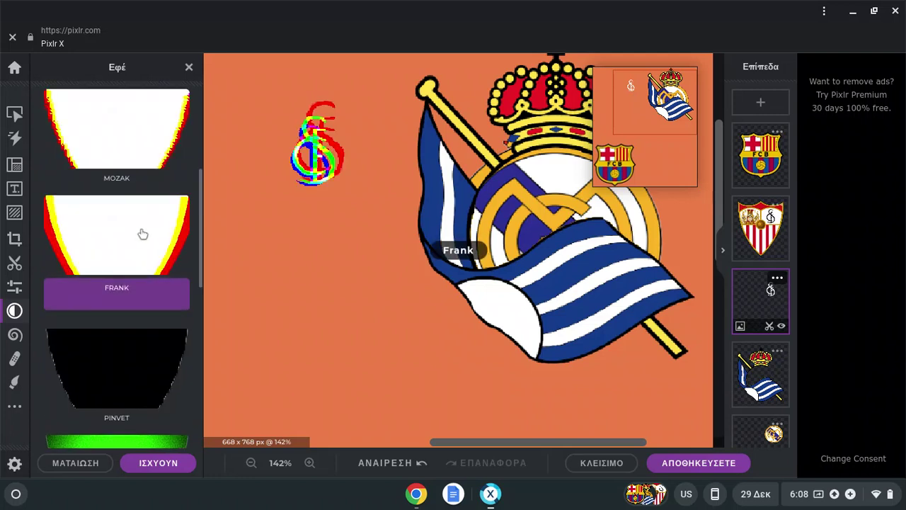
pyautogui.scroll(-2, 141, 298)
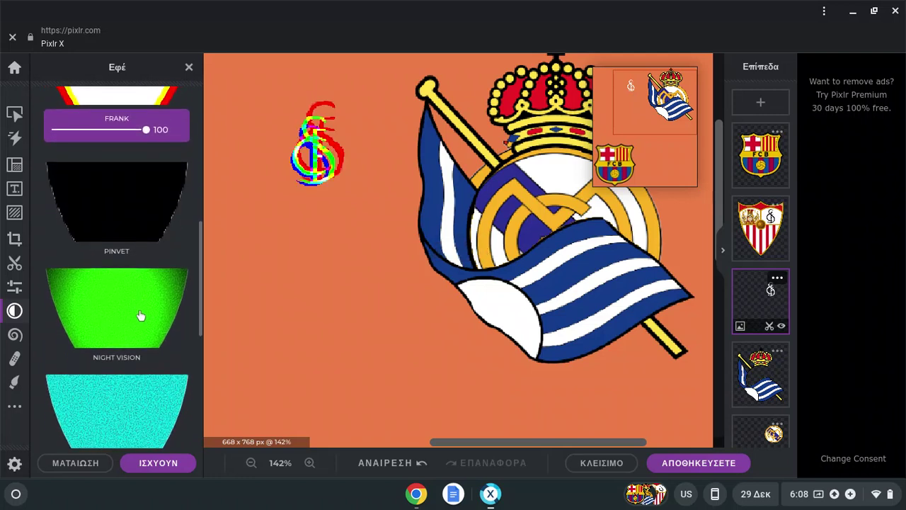
pyautogui.click(142, 318)
pyautogui.scroll(-1, 136, 315)
pyautogui.scroll(-4, 134, 316)
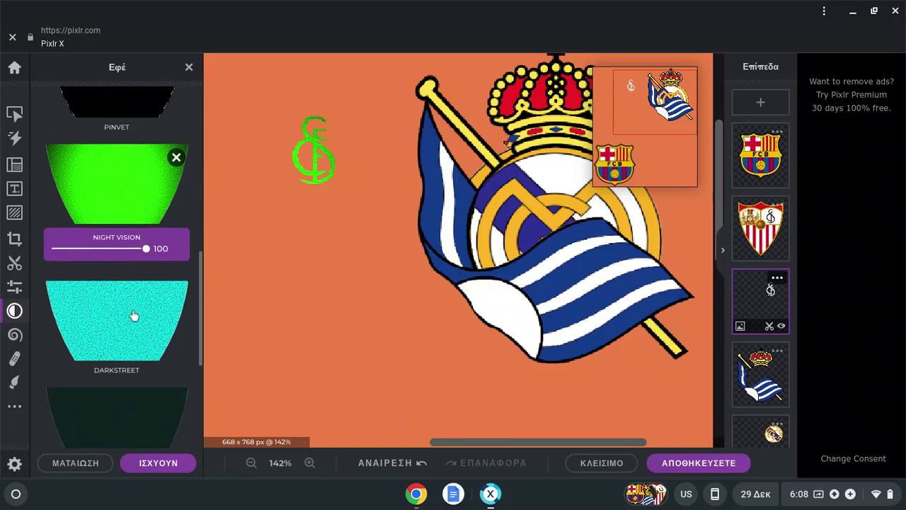
pyautogui.scroll(6, 142, 290)
pyautogui.scroll(1, 144, 286)
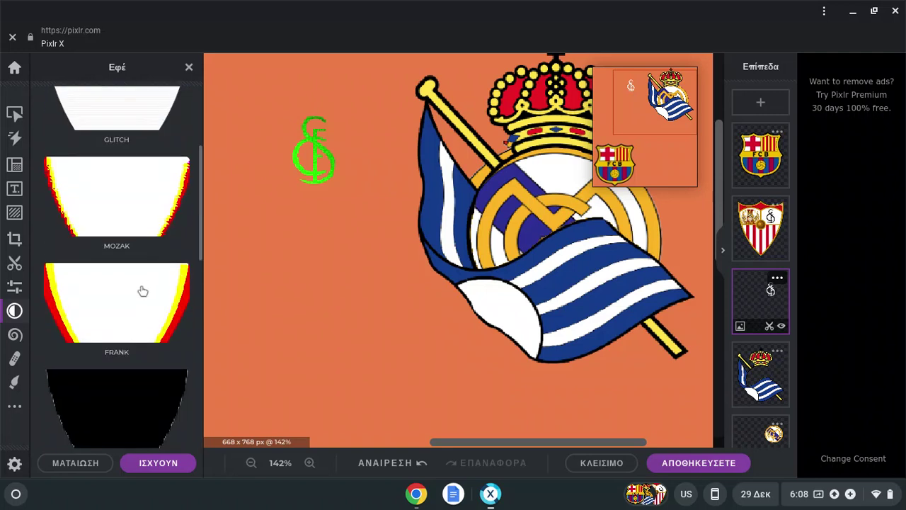
pyautogui.scroll(-2, 143, 290)
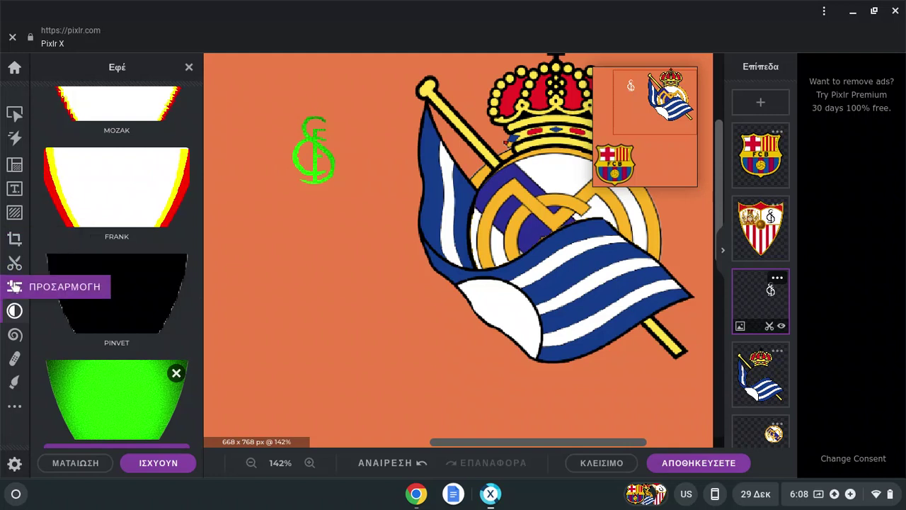
# Adjust the Night Vision monogram's colour, trying a hue of -180 and resetting it to 0, and set its tint to -84 and hue to -87
pyautogui.click(14, 286)
pyautogui.click(129, 113)
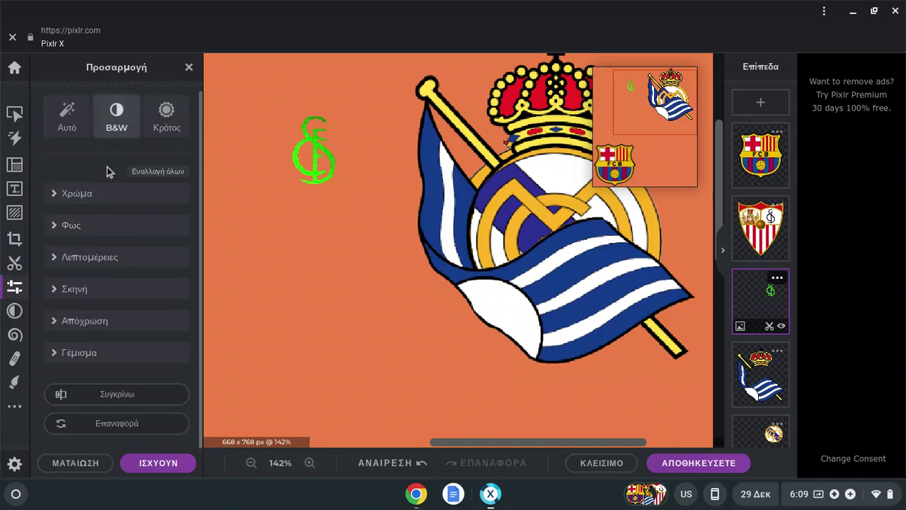
pyautogui.click(137, 193)
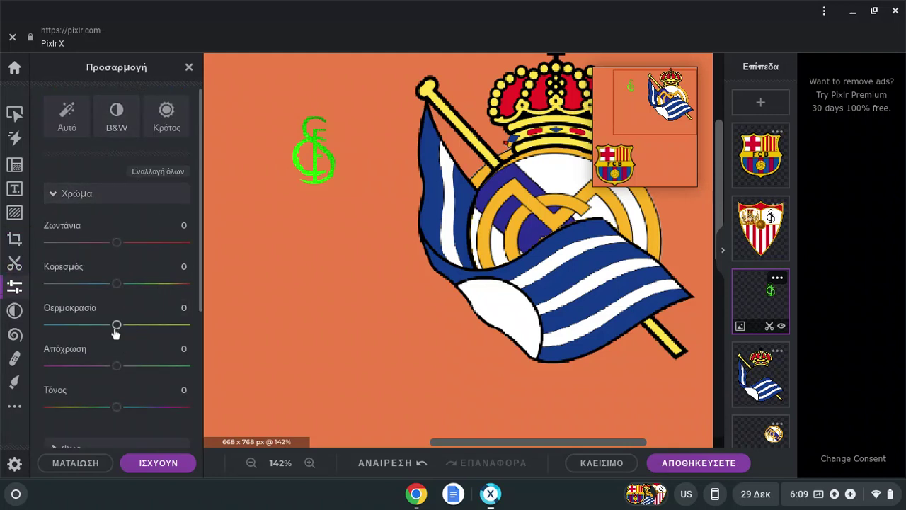
pyautogui.moveTo(116, 366); pyautogui.dragTo(156, 365)
pyautogui.moveTo(119, 408); pyautogui.dragTo(55, 403)
pyautogui.moveTo(156, 368); pyautogui.dragTo(119, 371)
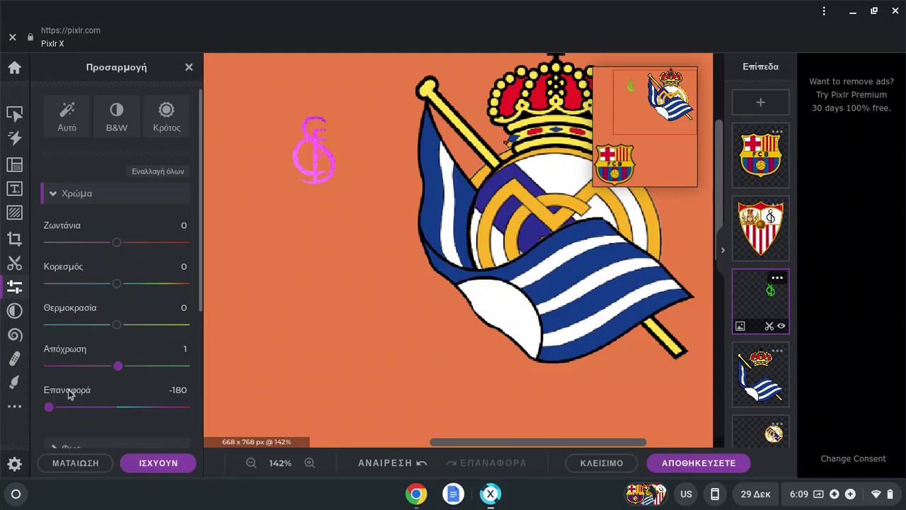
pyautogui.moveTo(56, 410); pyautogui.dragTo(117, 407)
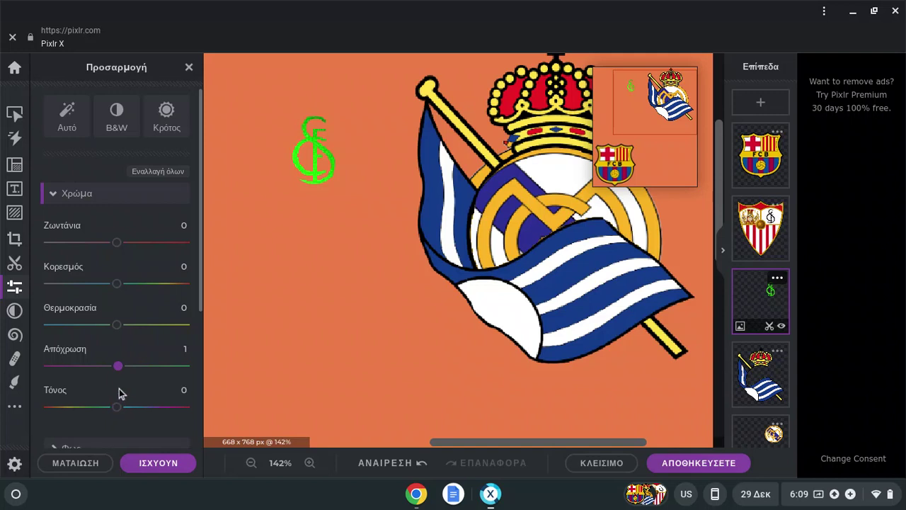
pyautogui.moveTo(122, 371); pyautogui.dragTo(59, 369)
pyautogui.moveTo(117, 409); pyautogui.dragTo(89, 409)
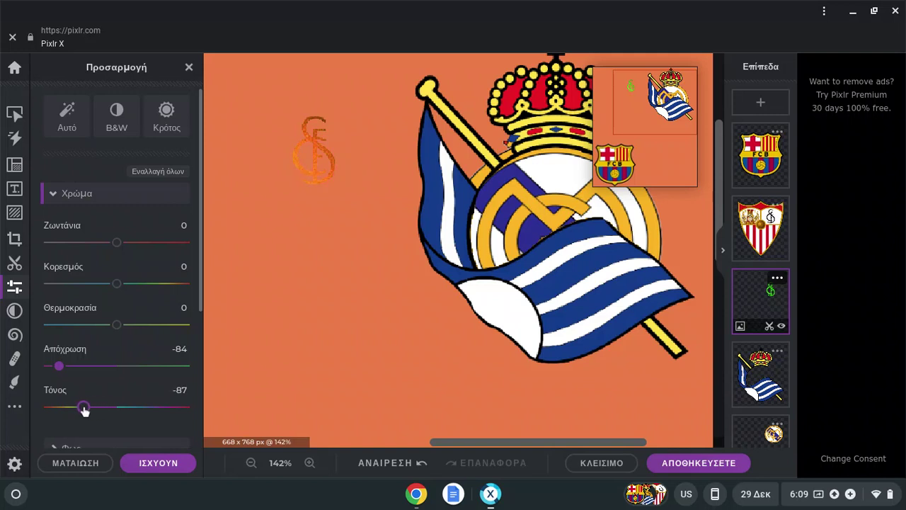